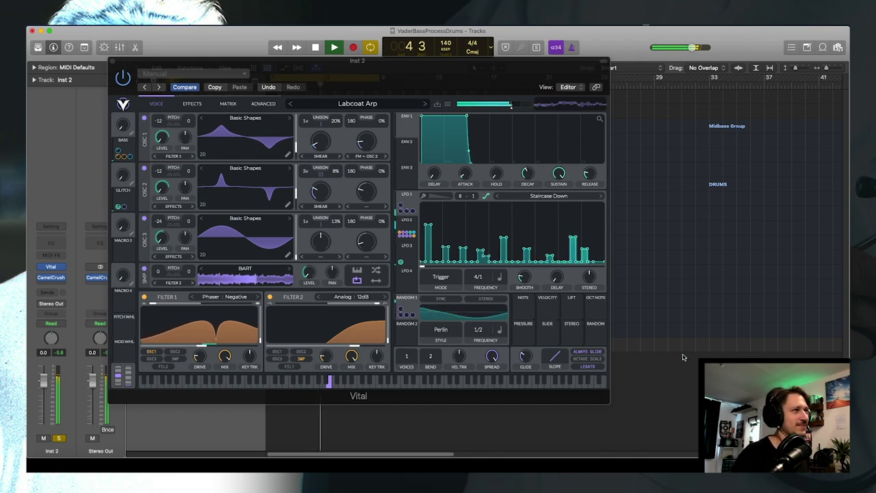
- Examine the shapes of LFO 2 and LFO 1 and audition the Labcoat Arp patch in short playback passes
click(405, 220)
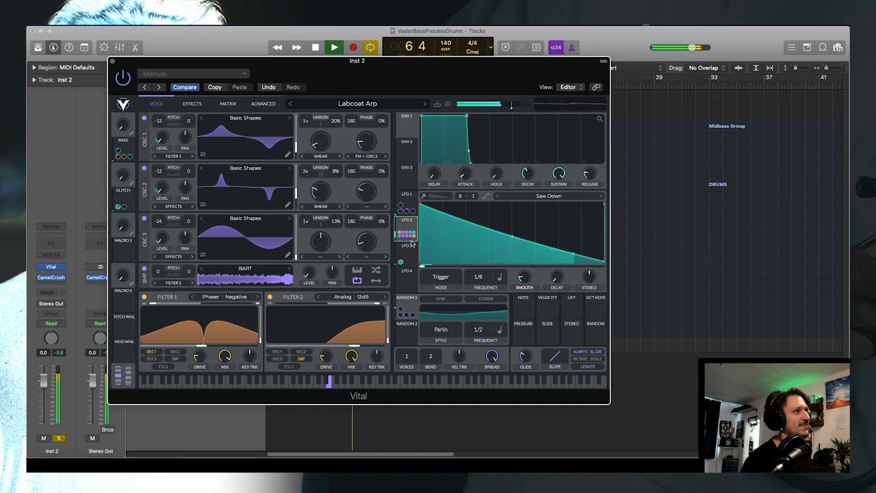
click(406, 199)
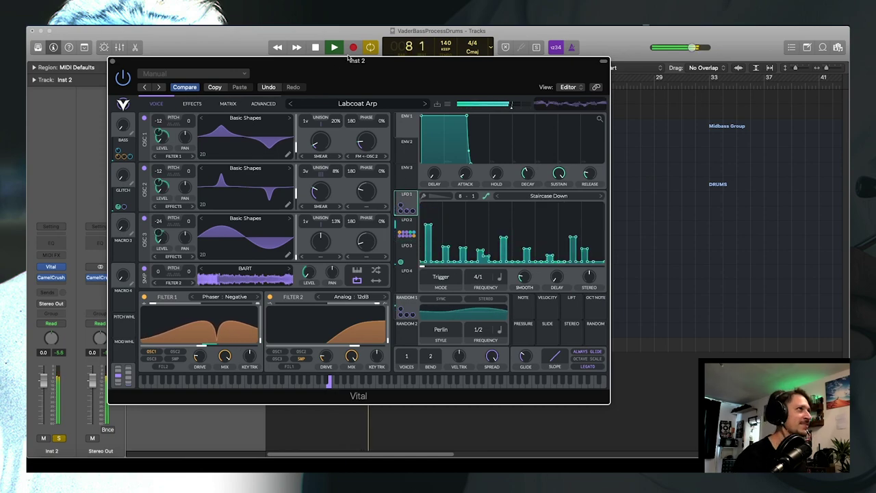
drag(375, 66, 373, 64)
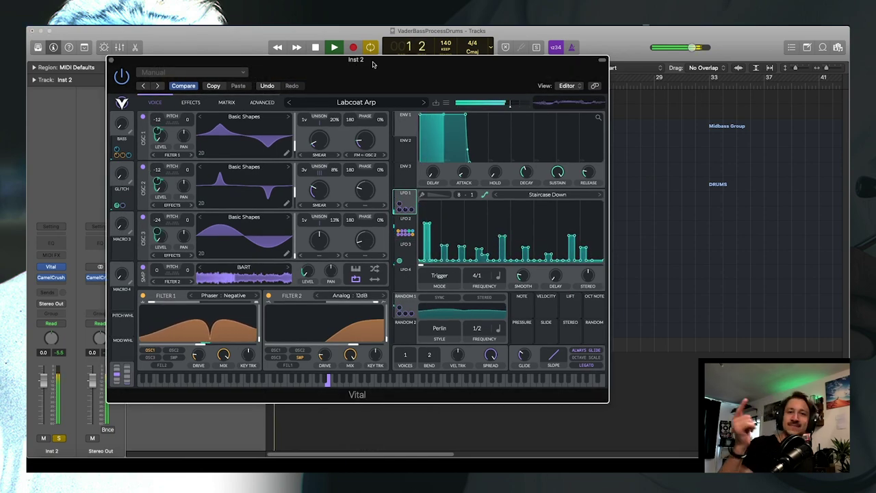
key(space)
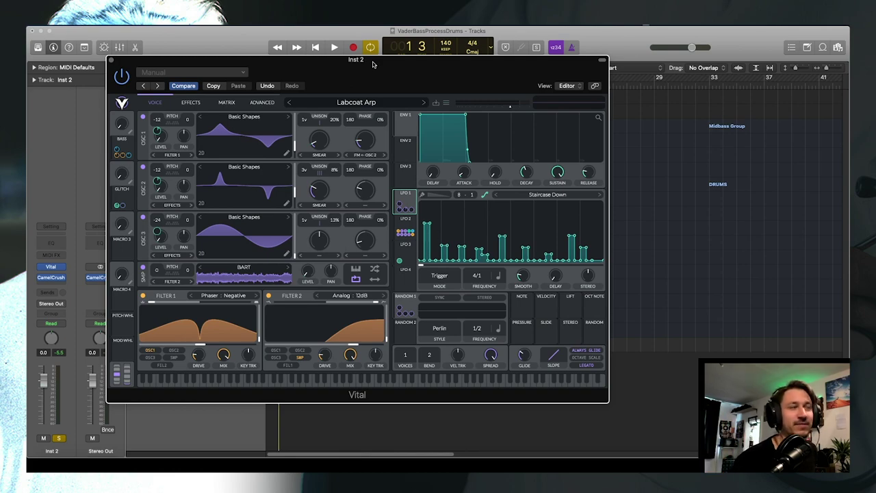
key(space)
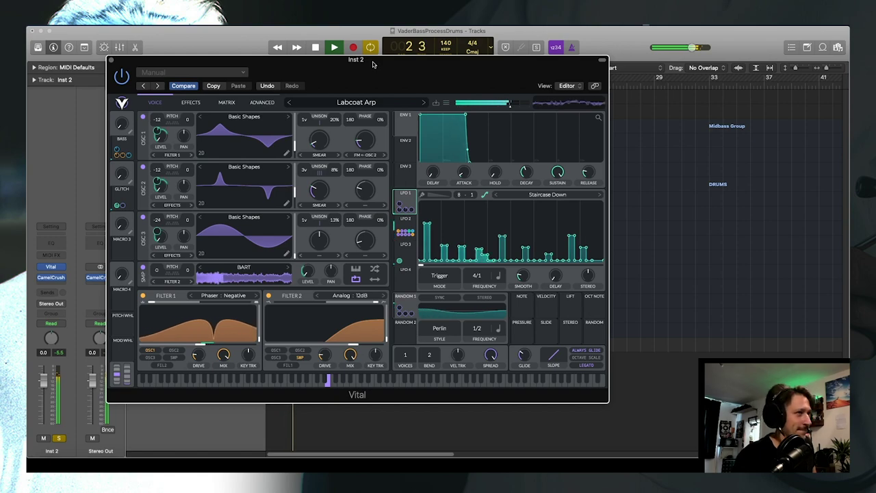
key(space)
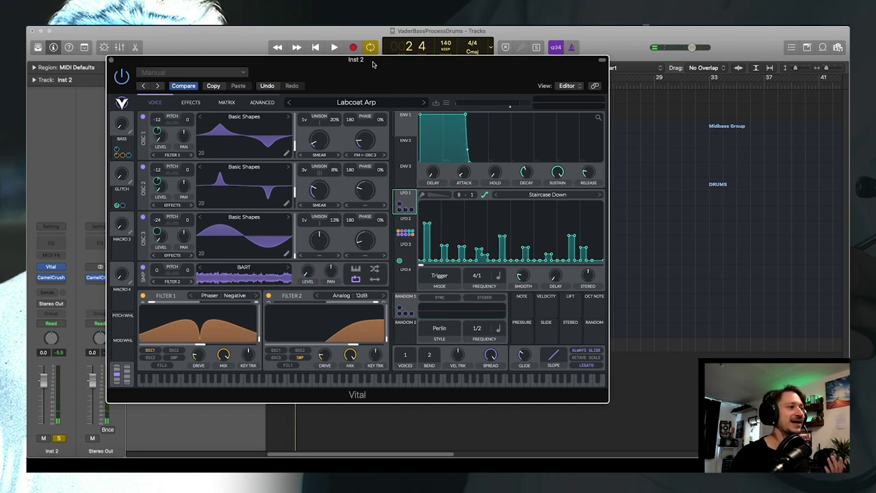
- Close the synth window, inspect the sustained note in the Inst 2 region's piano roll and audition it
click(110, 61)
double_click(313, 346)
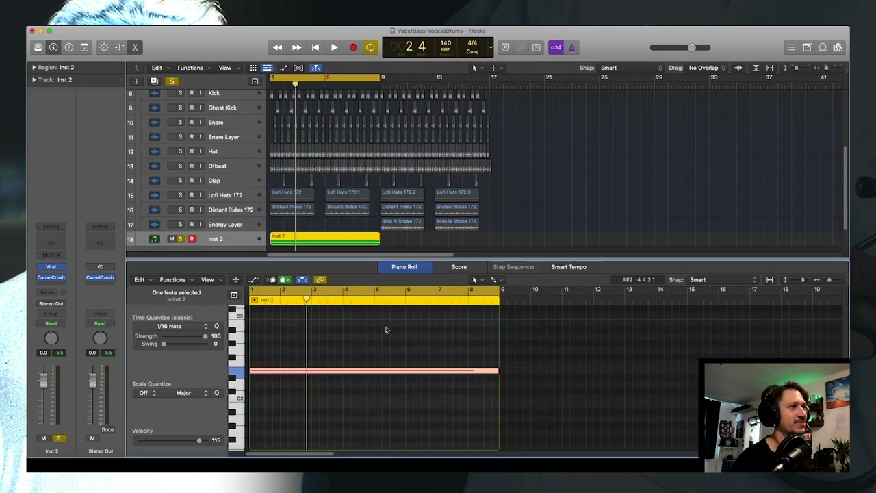
click(472, 401)
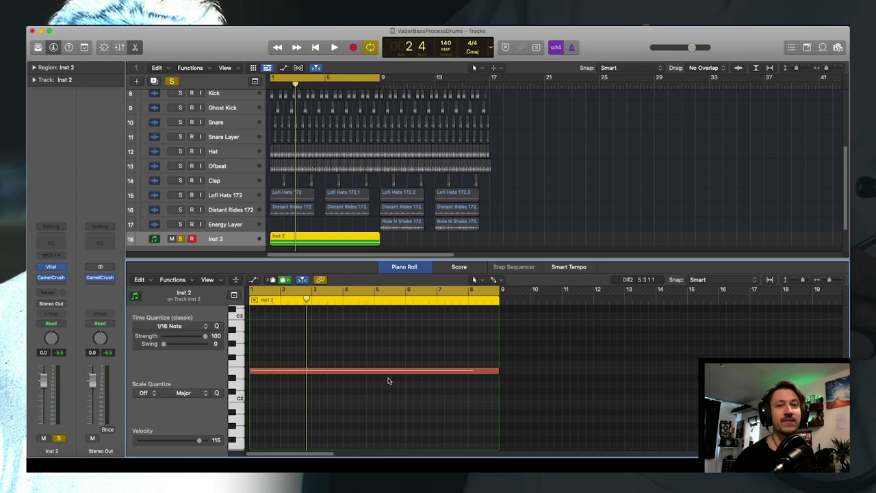
key(space)
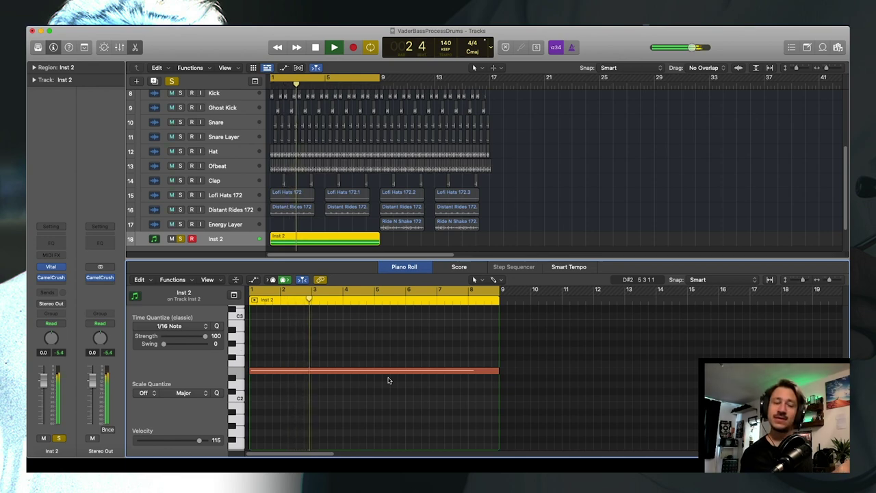
key(space)
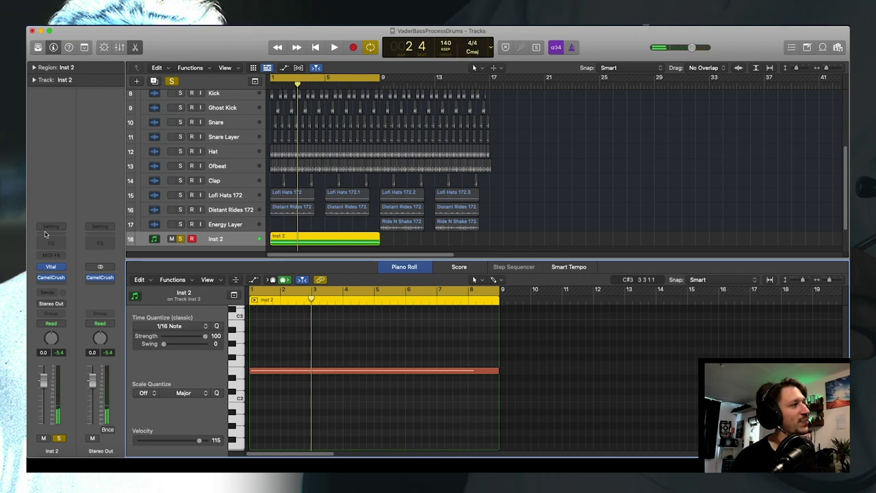
- Reopen the Vital instrument on Inst 2, review LFO 2 and LFO 1, and audition the LFO 1 step pattern
click(52, 268)
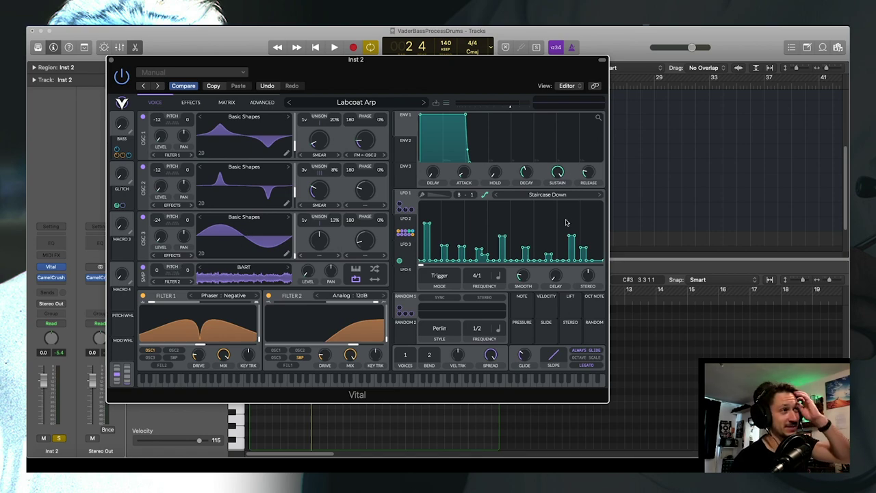
click(411, 223)
click(411, 202)
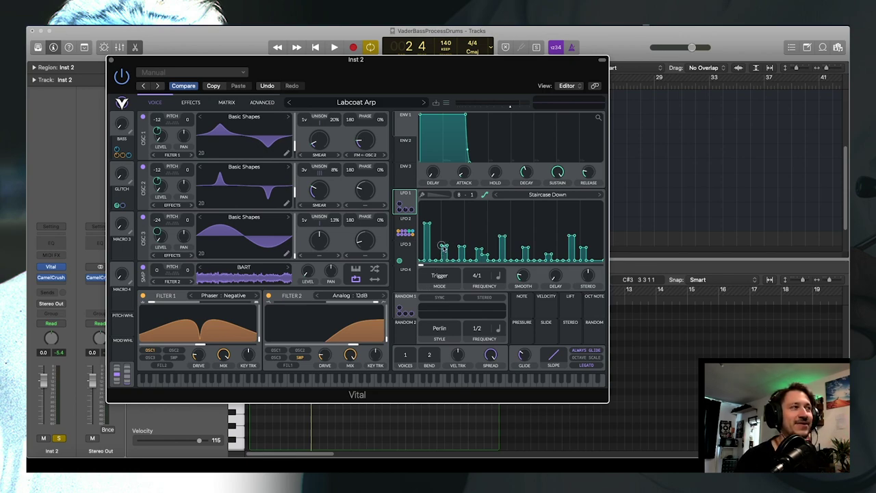
key(space)
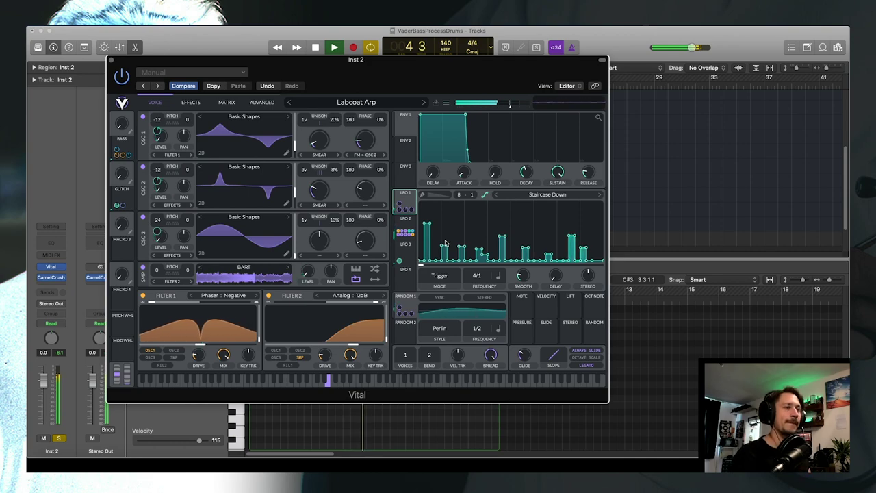
key(space)
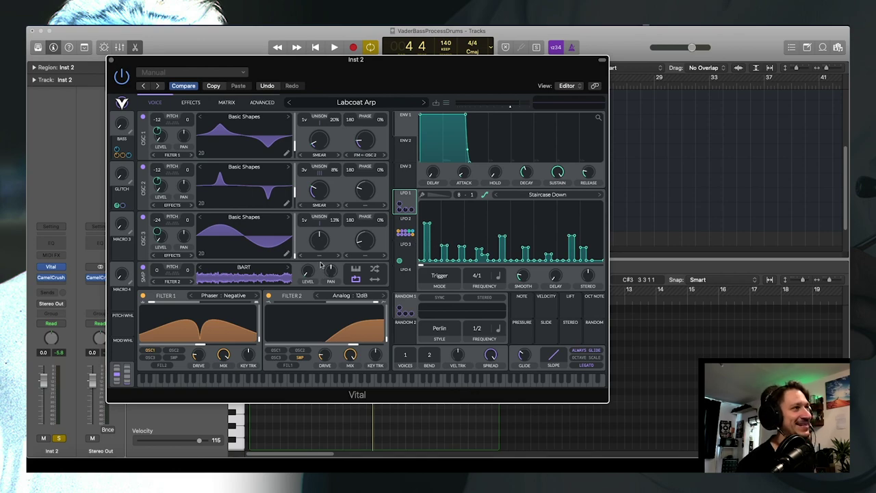
- Switch off the patch's reverb, EQ, phaser, distortion, delay, compressor, chorus and filter effects
click(405, 219)
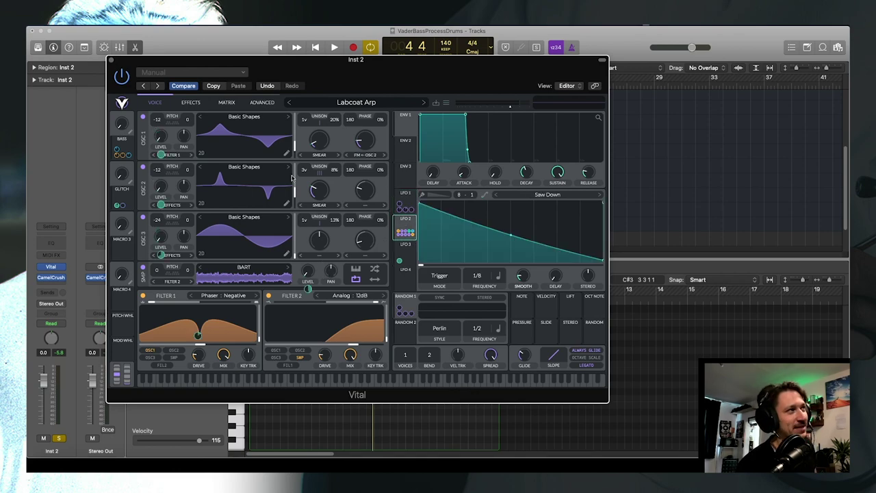
click(189, 103)
click(142, 320)
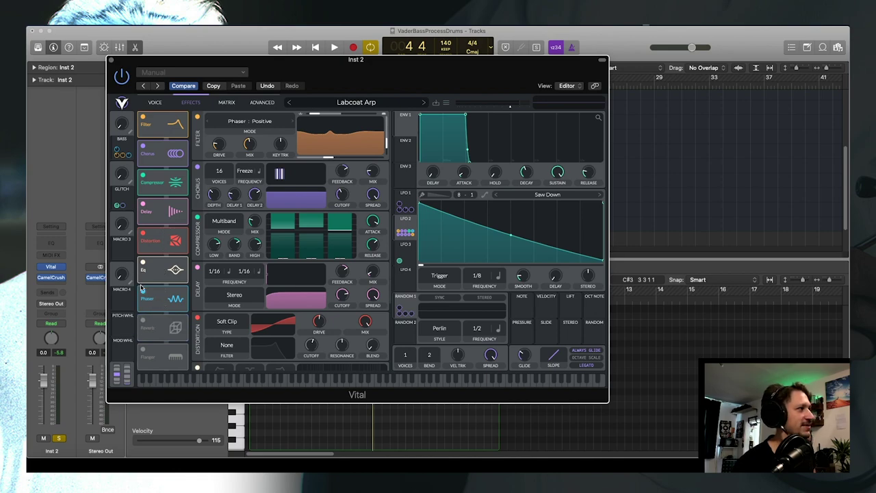
click(143, 291)
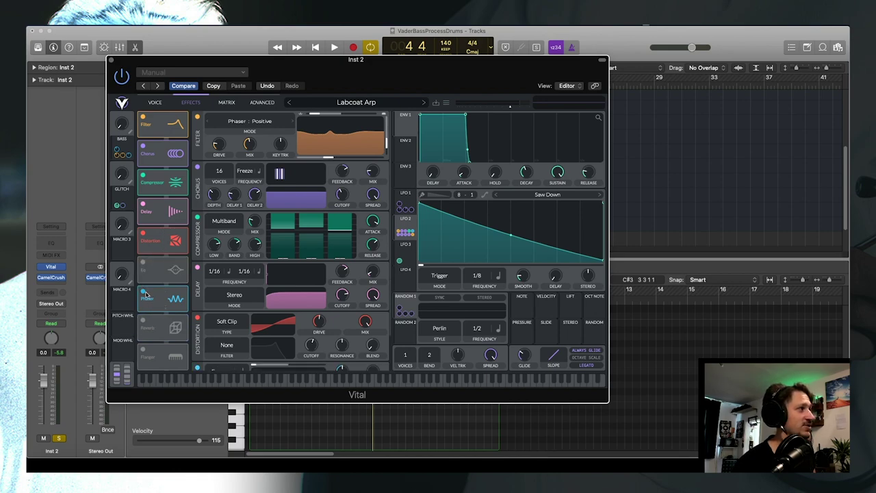
click(143, 232)
click(142, 204)
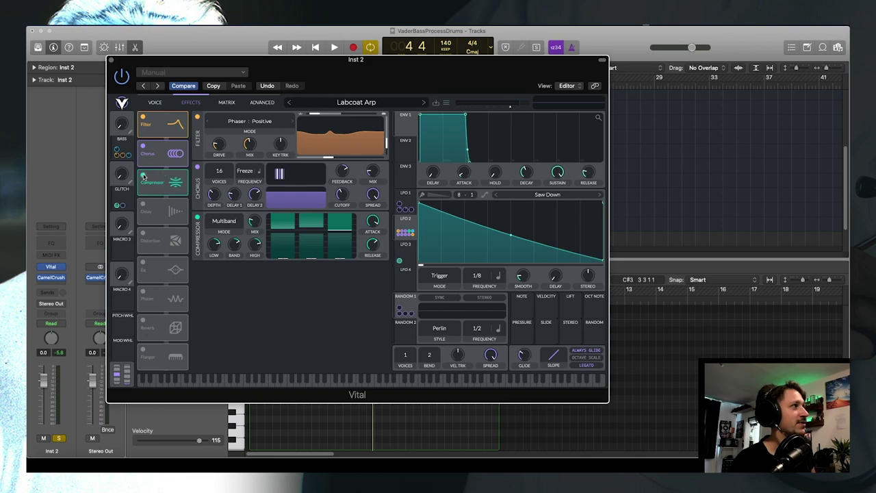
click(143, 174)
click(143, 146)
click(143, 117)
- Disable both voice filters, the sampler and oscillators 3 and 2, and set oscillator 1's Smear mode to None
click(151, 105)
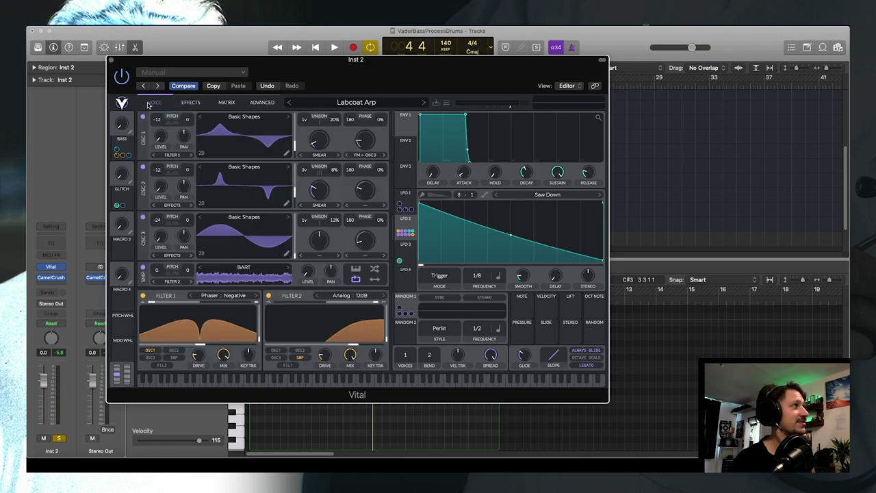
click(268, 295)
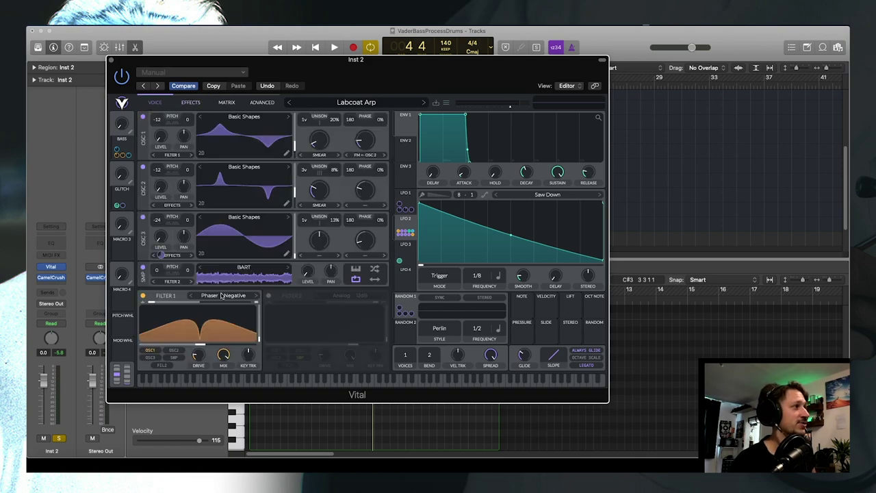
click(142, 295)
click(142, 268)
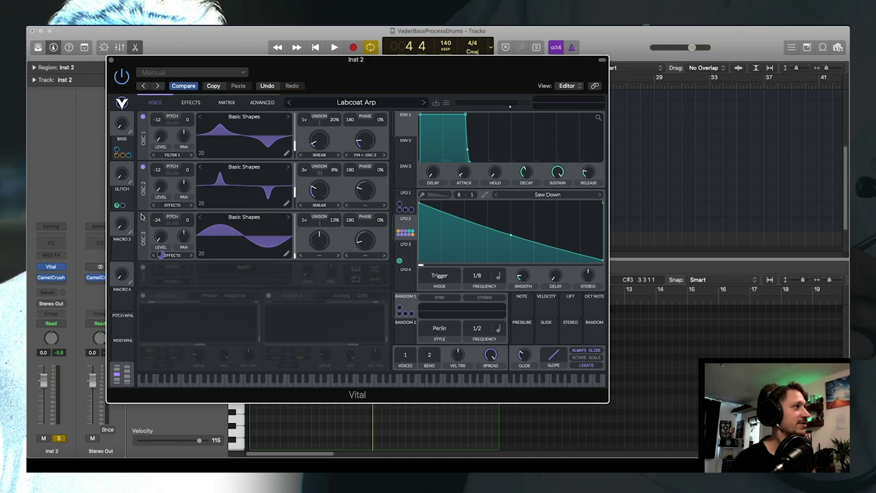
click(143, 216)
click(143, 167)
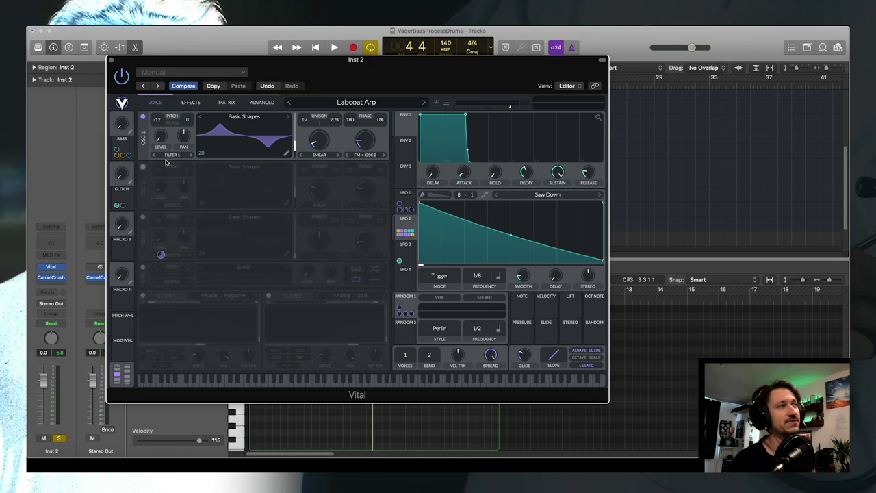
click(315, 156)
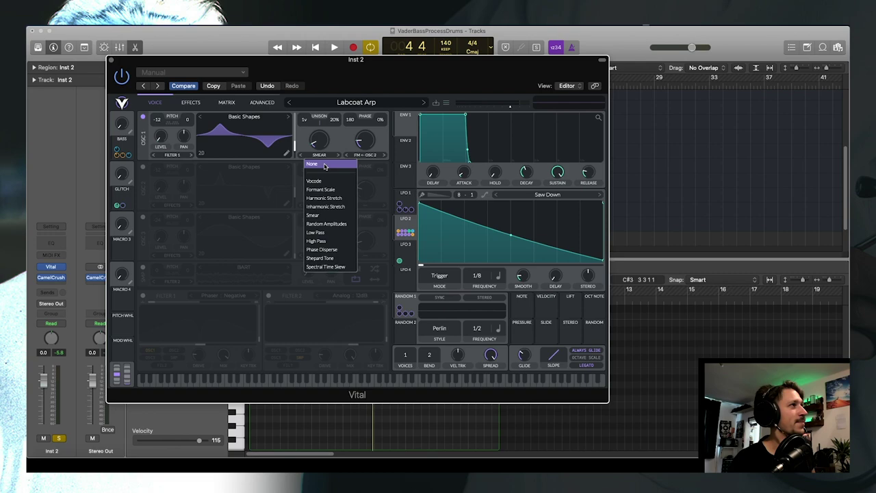
click(324, 164)
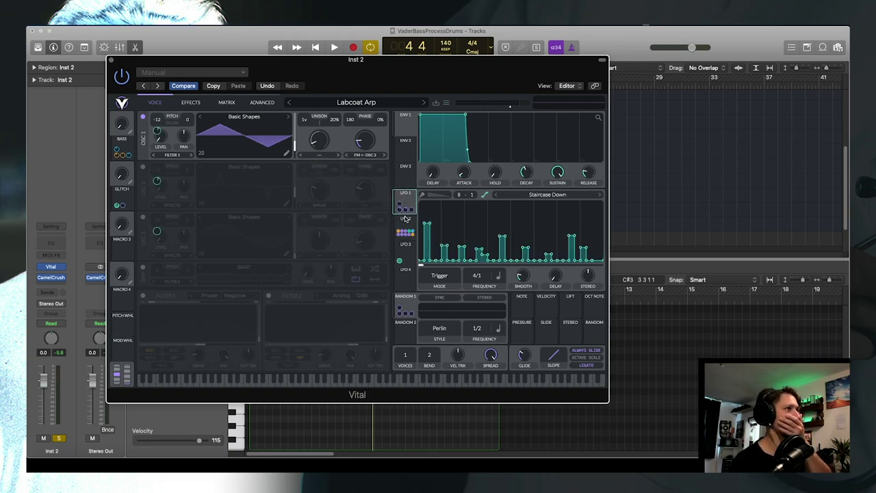
- Examine the shapes and rates of LFOs 1, 2 and 3, and audition oscillator 1 alone
drag(404, 215, 406, 218)
click(404, 245)
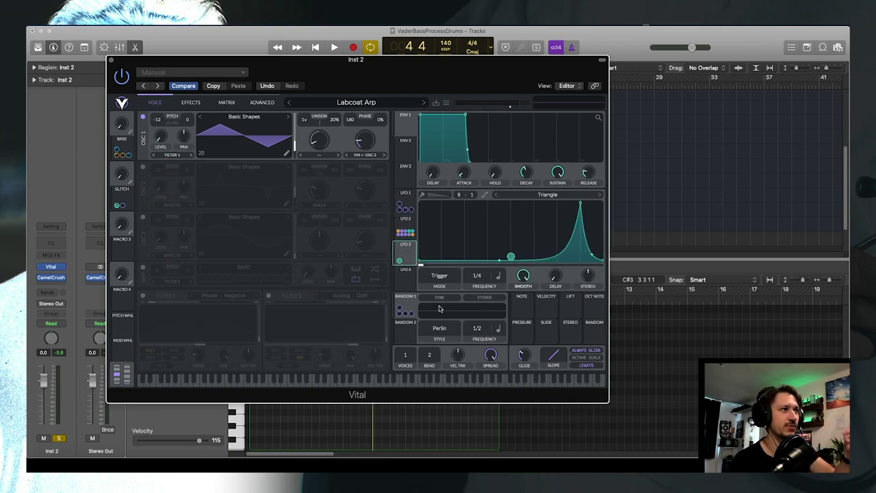
click(406, 203)
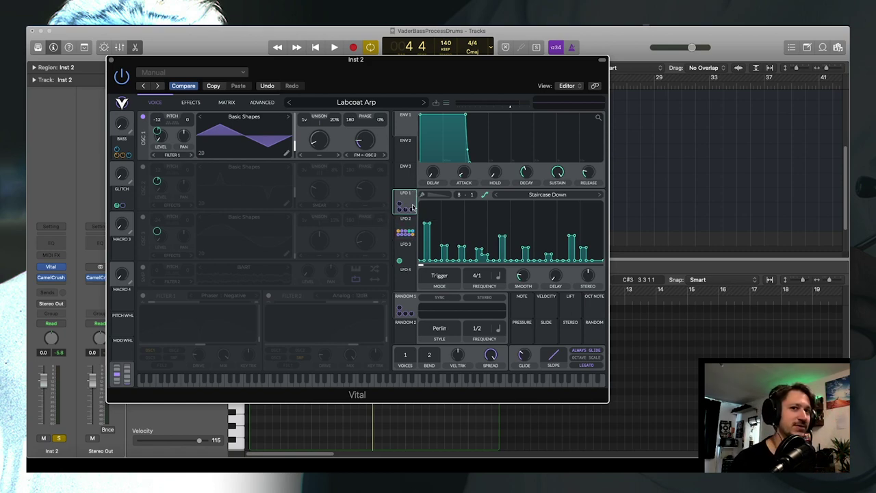
click(412, 222)
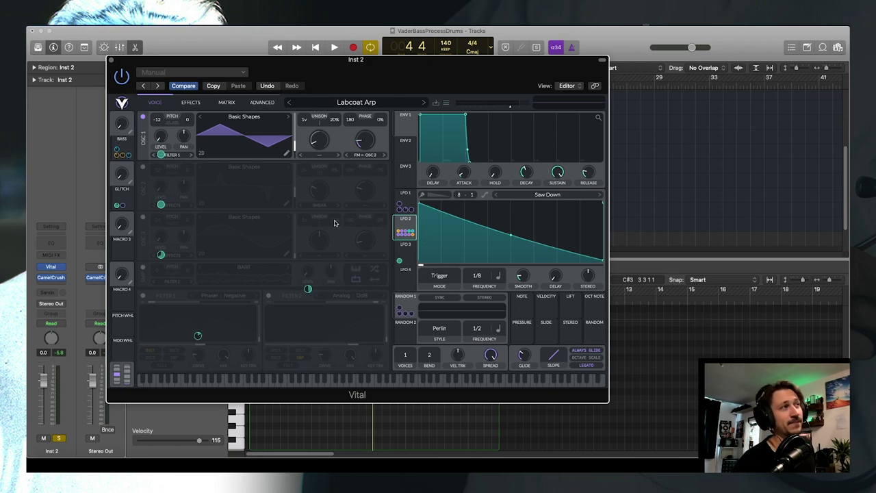
click(405, 194)
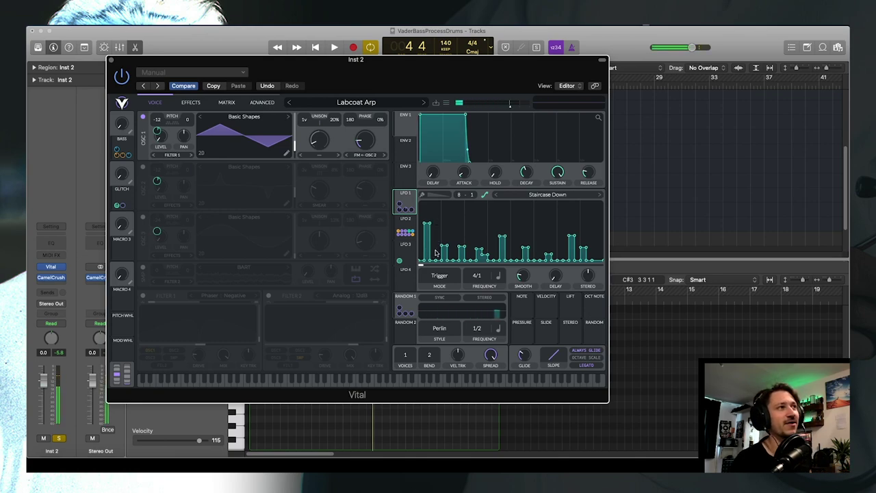
key(space)
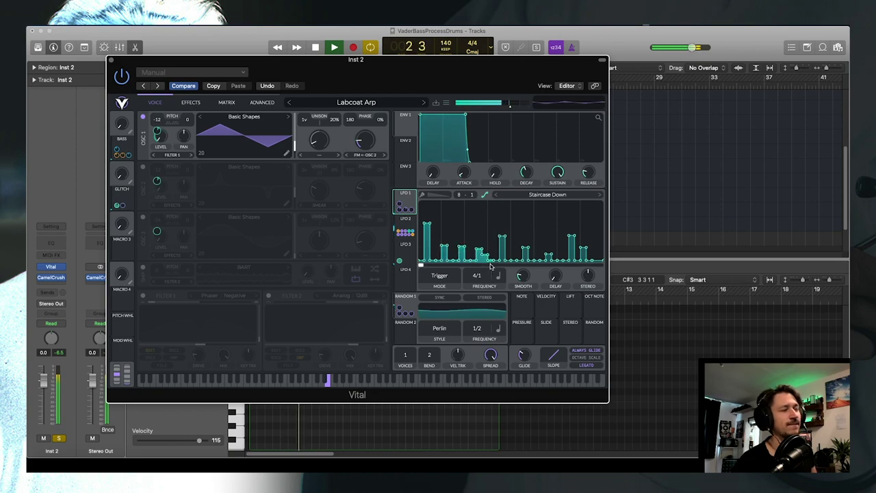
key(space)
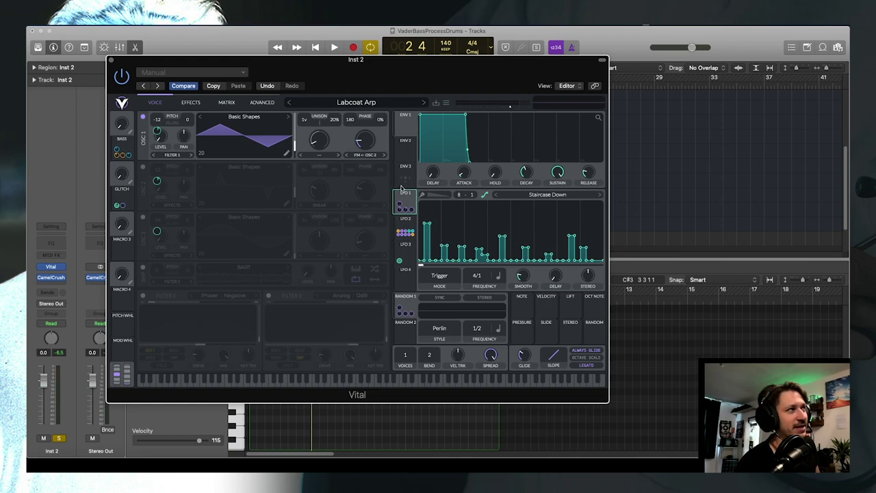
- Examine LFO 2's modulation of oscillator 1's level, audition it, and display LFO 1 again
click(405, 225)
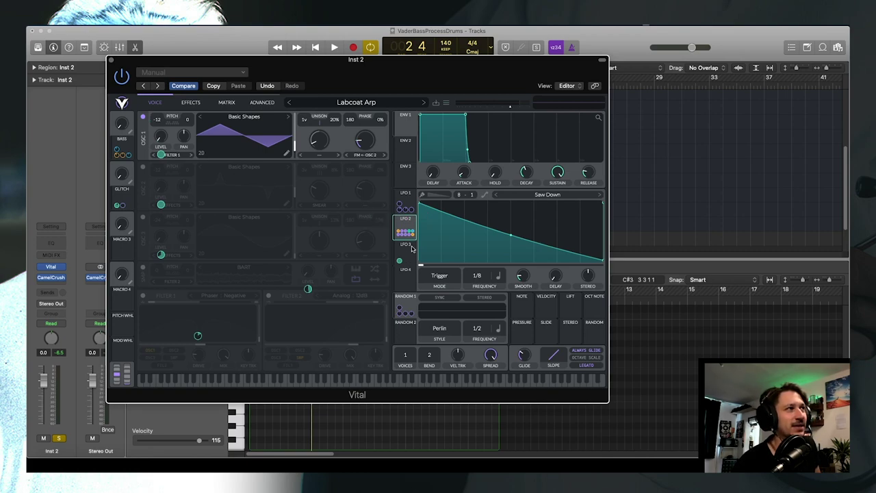
mouse_move(406, 230)
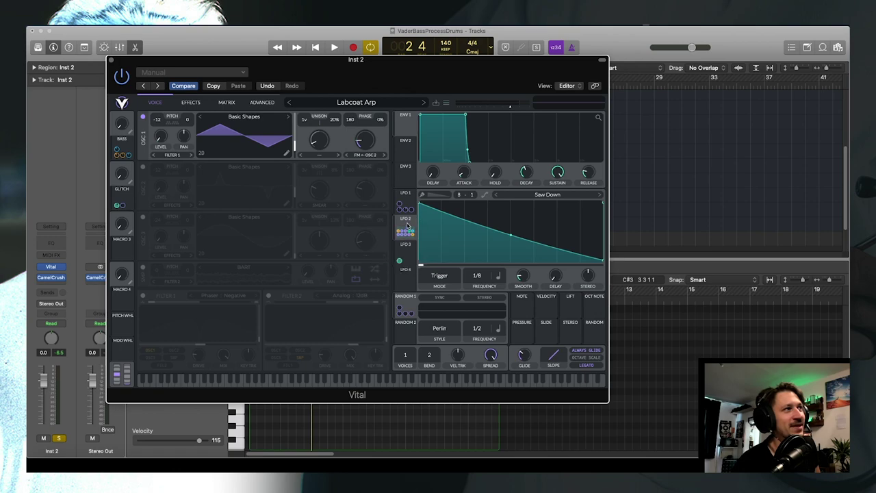
drag(407, 228, 538, 251)
drag(348, 162, 161, 154)
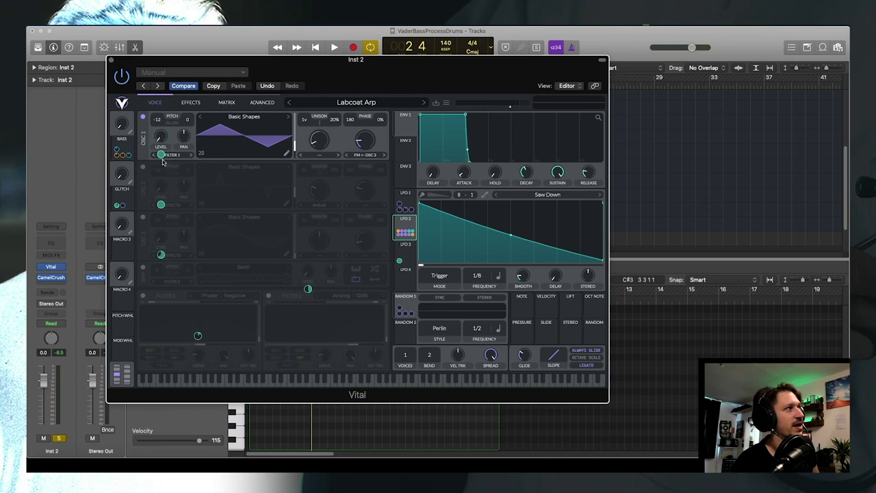
key(space)
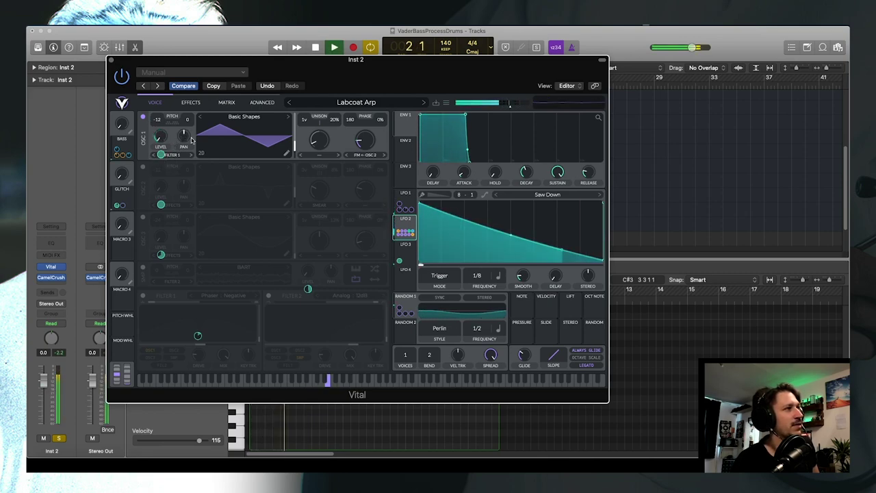
key(space)
click(405, 198)
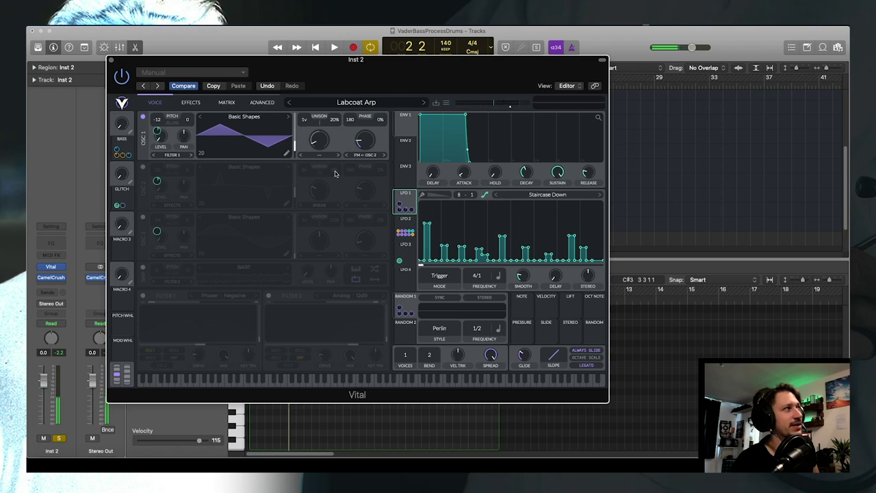
- Examine LFO 1's modulation of oscillator 1's level and audition oscillator 1 alone
mouse_move(157, 132)
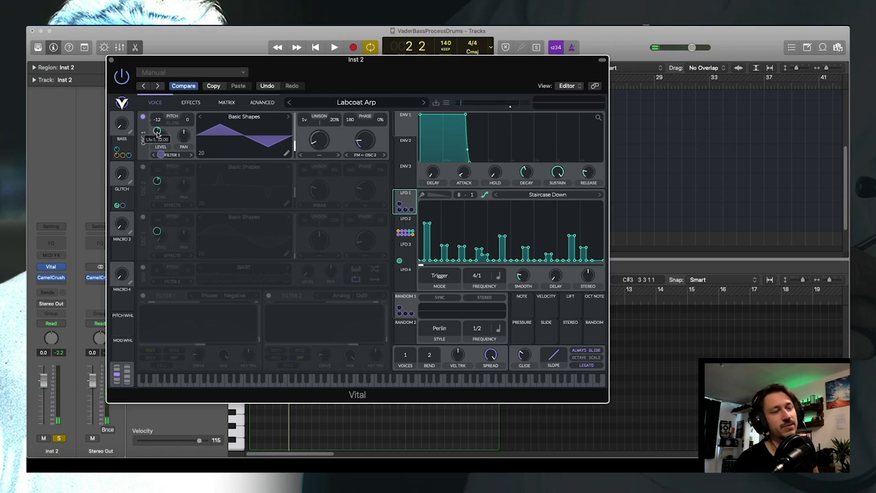
key(space)
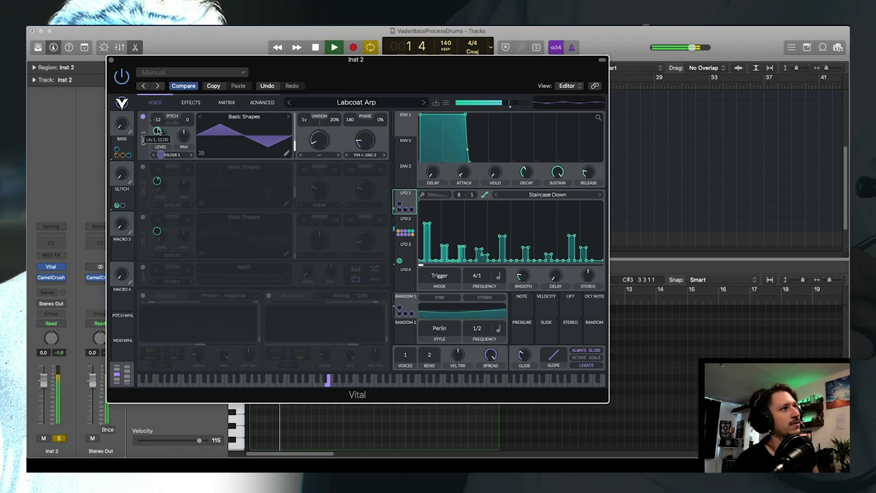
key(space)
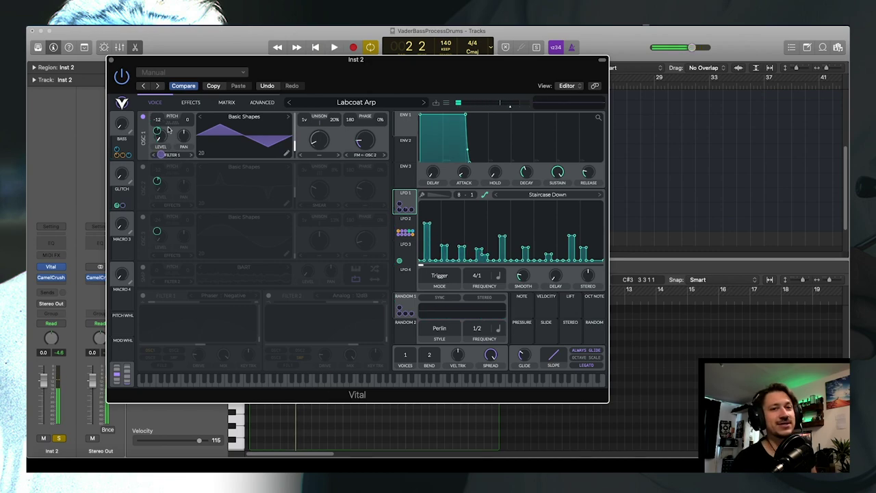
- Re-enable oscillators 2 and 3 while playing back the sustained note
click(142, 168)
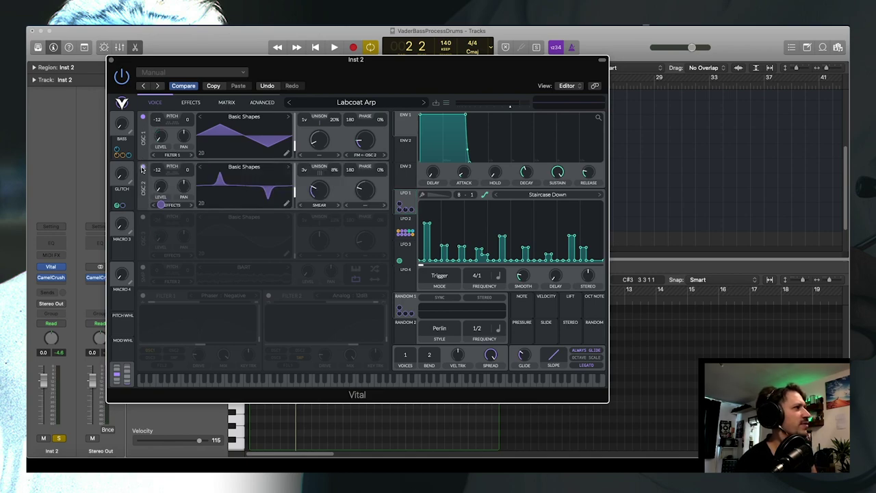
key(space)
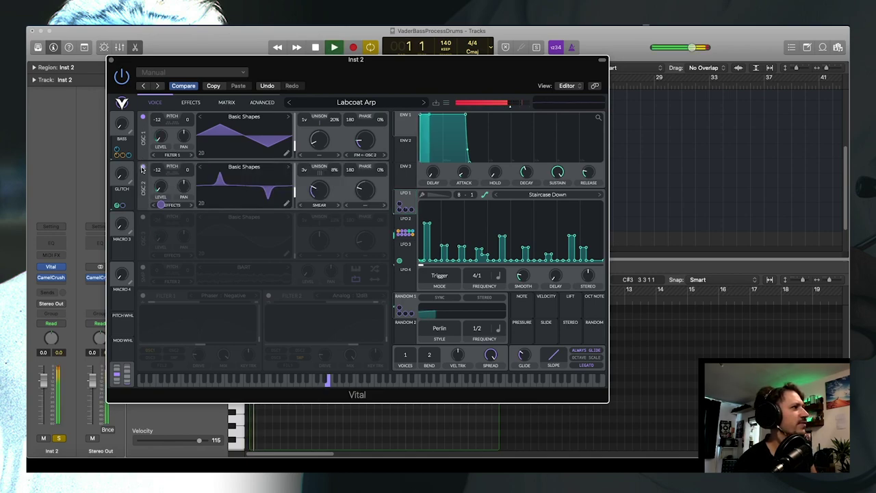
click(144, 219)
click(144, 219)
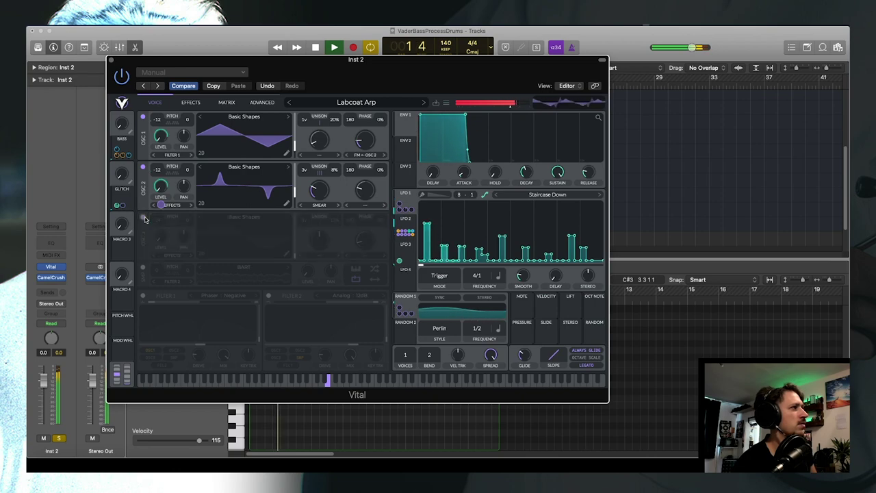
click(142, 218)
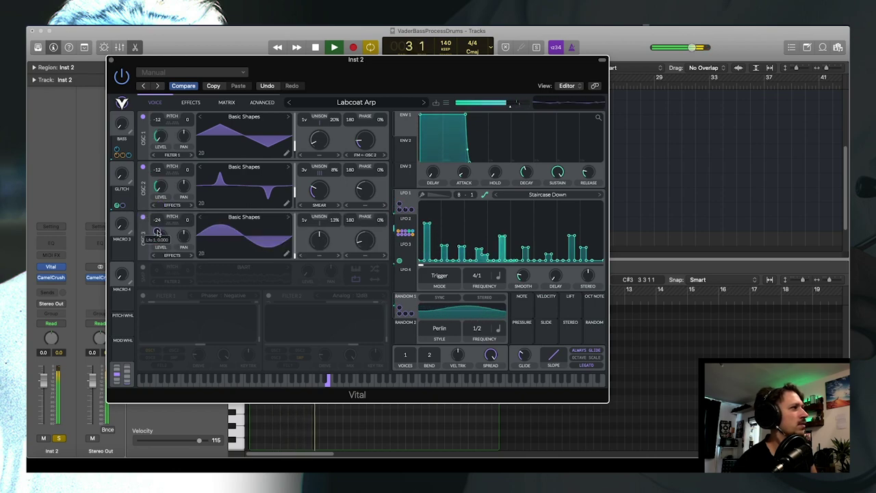
- Enter a new amount for LFO 1's modulation of oscillator 3's level, audition it, and stop playback
right_click(156, 232)
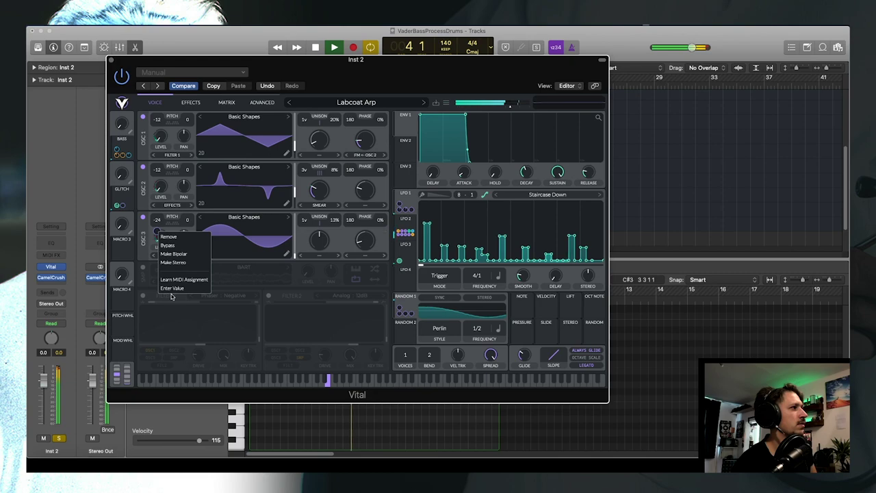
click(172, 287)
key(Return)
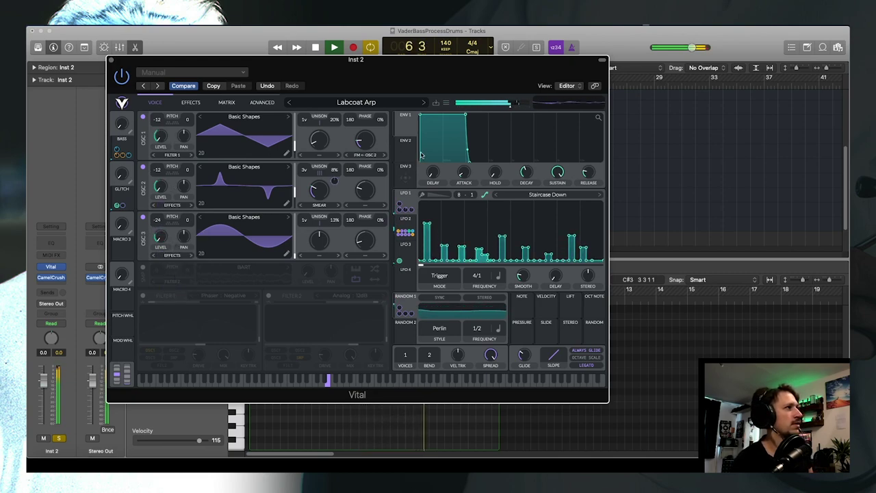
key(space)
- Save the patch as a new preset named Labcoat Arp.2 and audition it
click(446, 102)
click(462, 124)
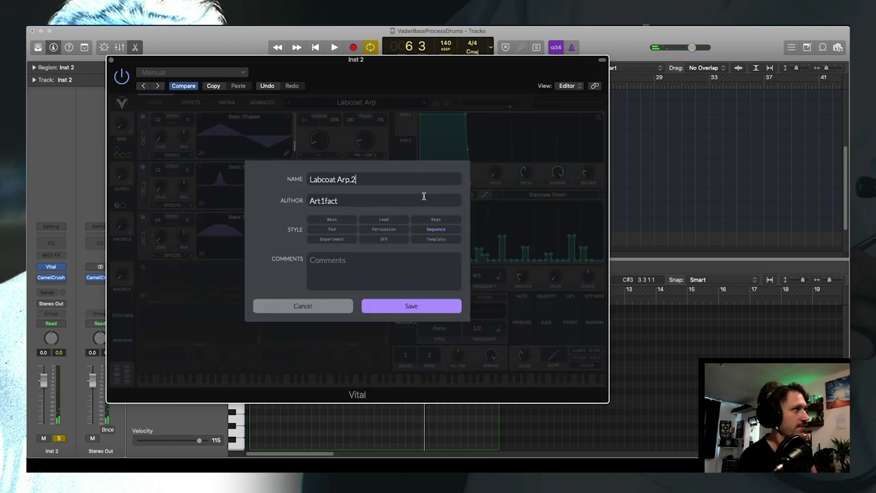
text(.2)
key(Return)
key(space)
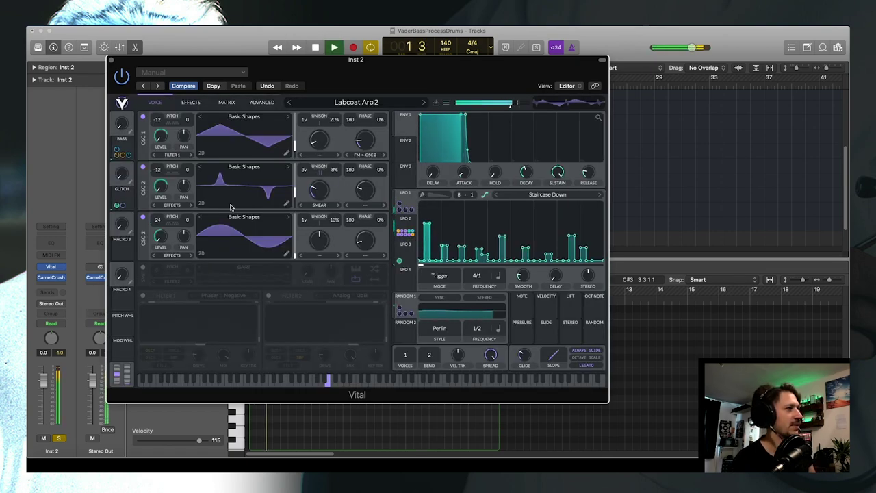
key(space)
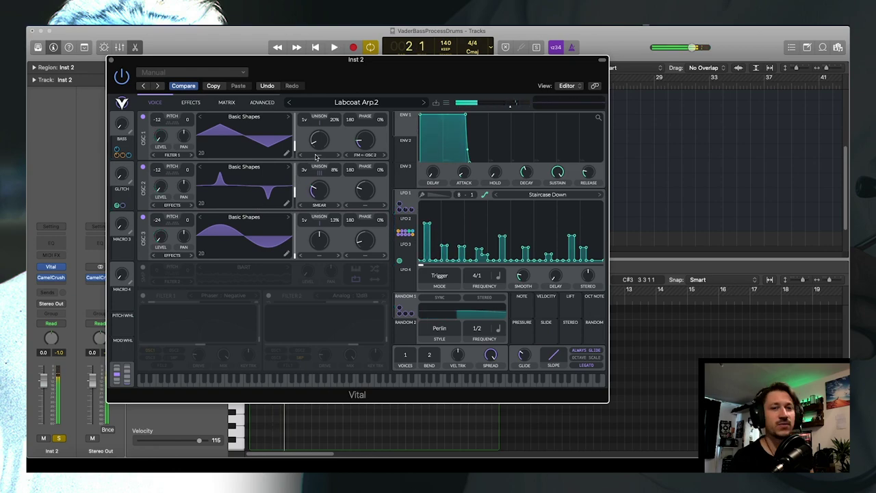
- Compare oscillator 2's waveform with the spectral mode set to None, restore Smear, and audition the patch
click(318, 205)
click(321, 213)
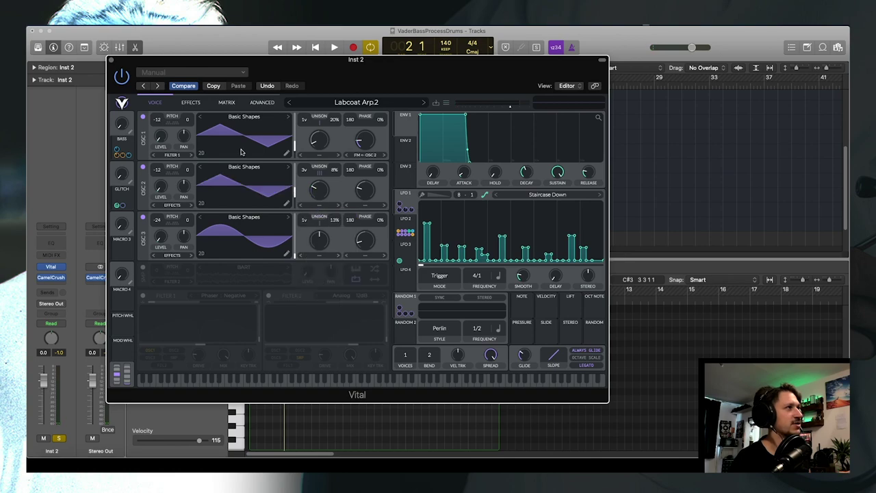
click(319, 205)
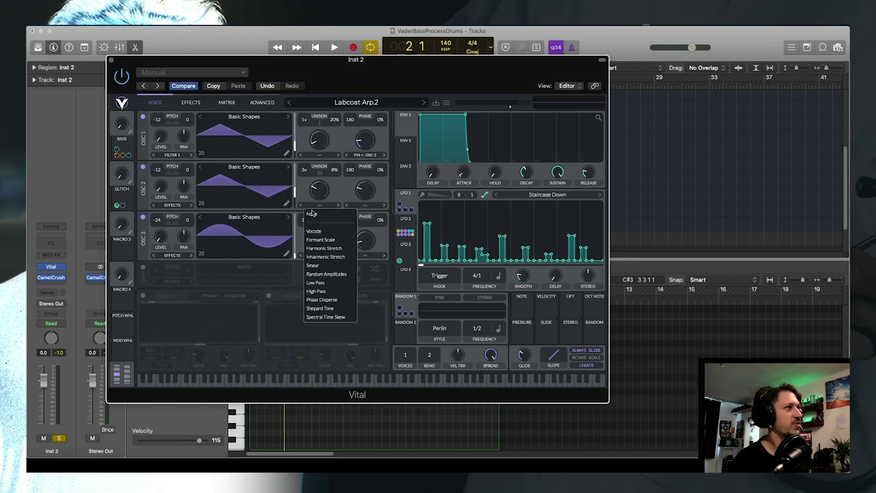
click(310, 268)
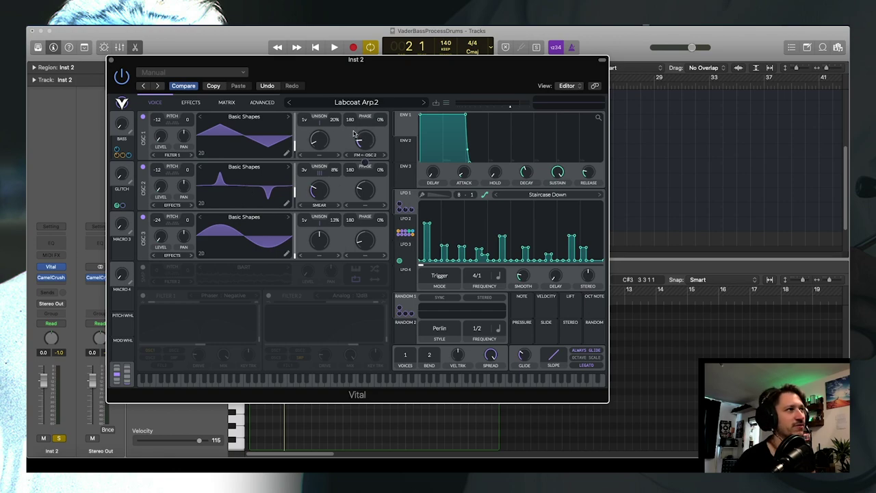
key(space)
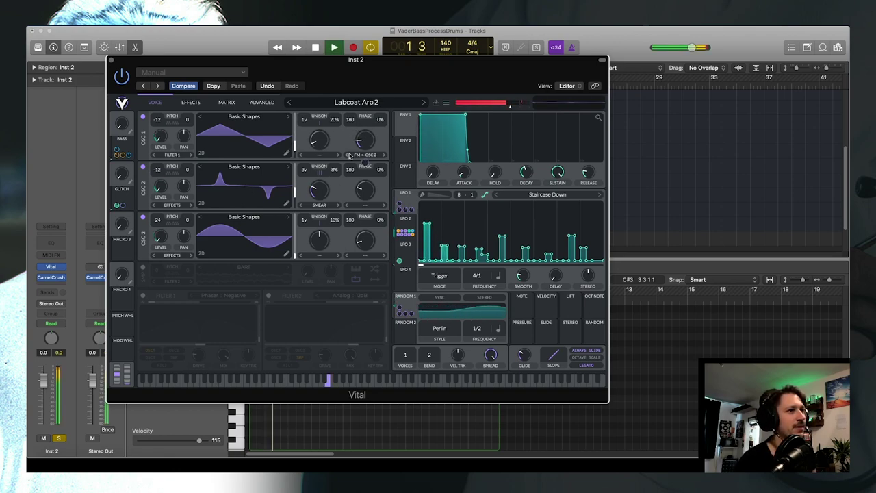
key(space)
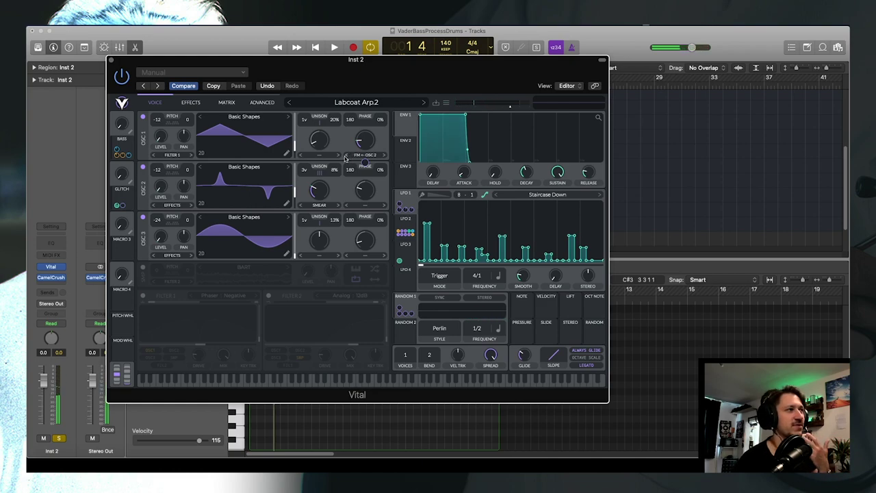
- Re-enable the BART sampler and filter 2, and audition the added noise layer
click(142, 267)
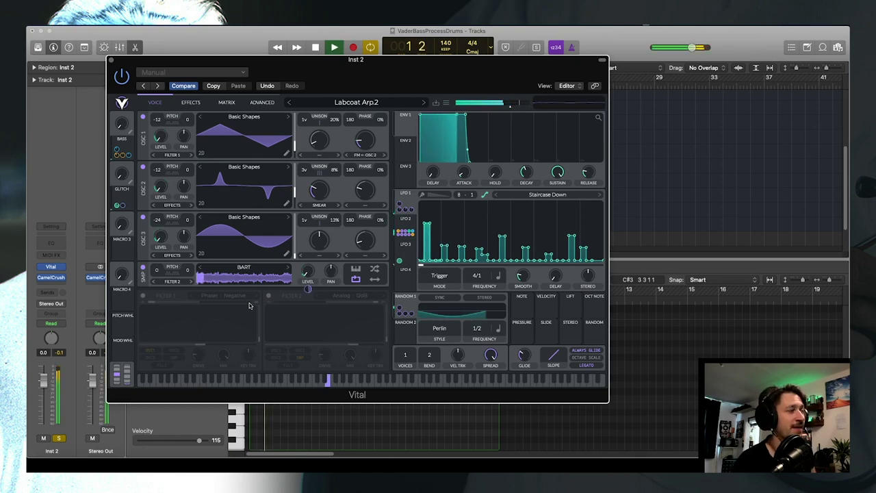
click(268, 295)
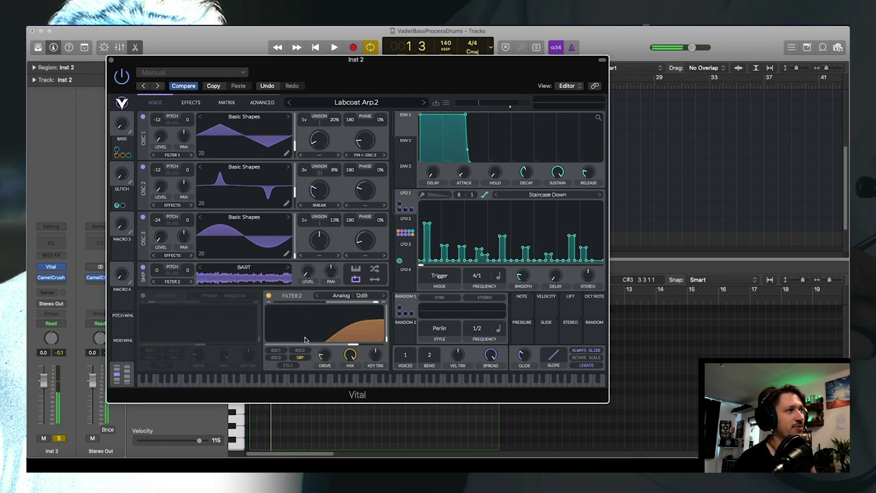
key(space)
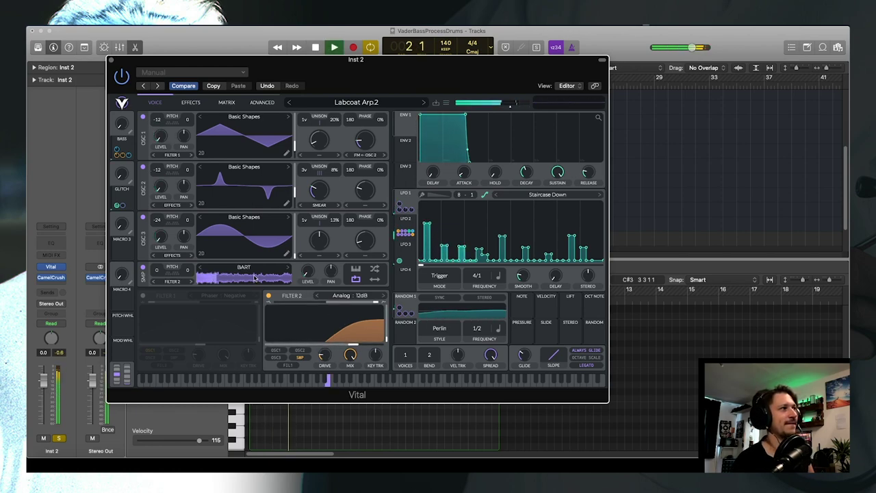
key(space)
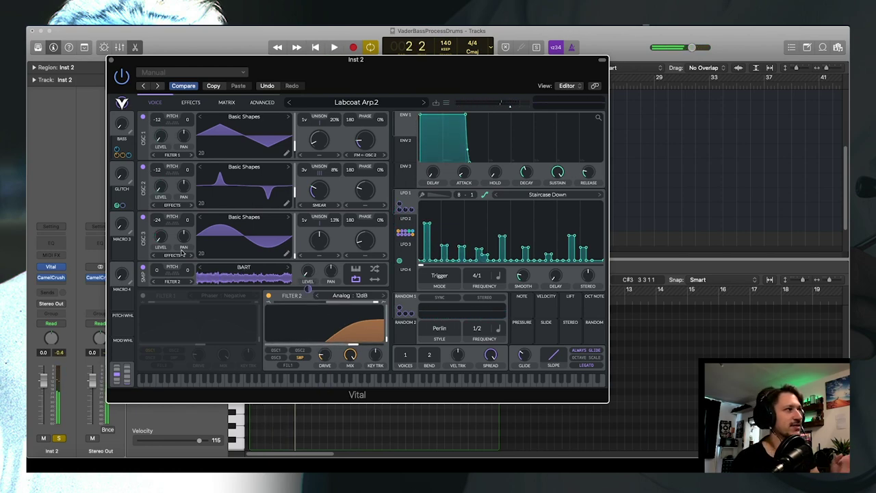
- Compare the modulation targets of LFO 2 and LFO 1, and audition the patch with LFO 1 displayed
click(414, 220)
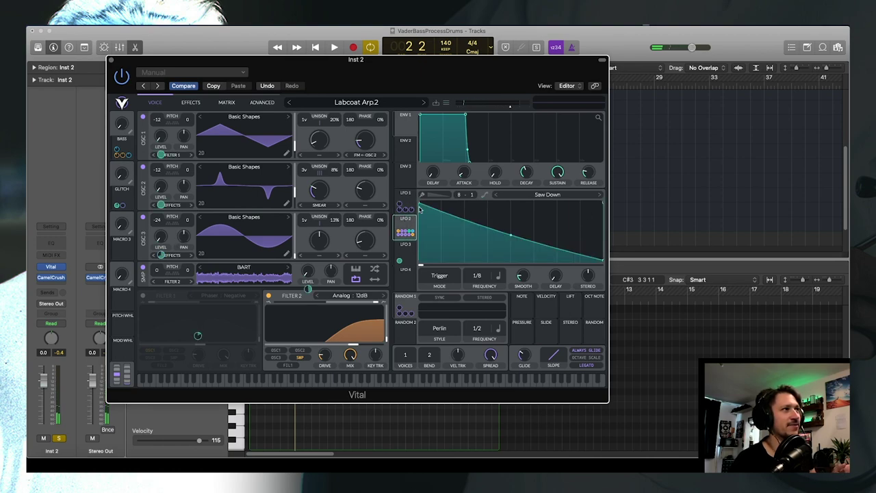
click(401, 199)
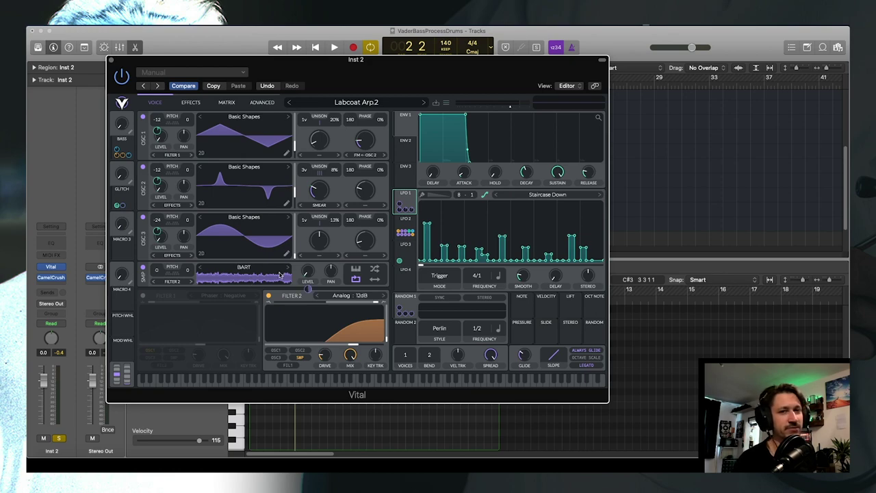
key(space)
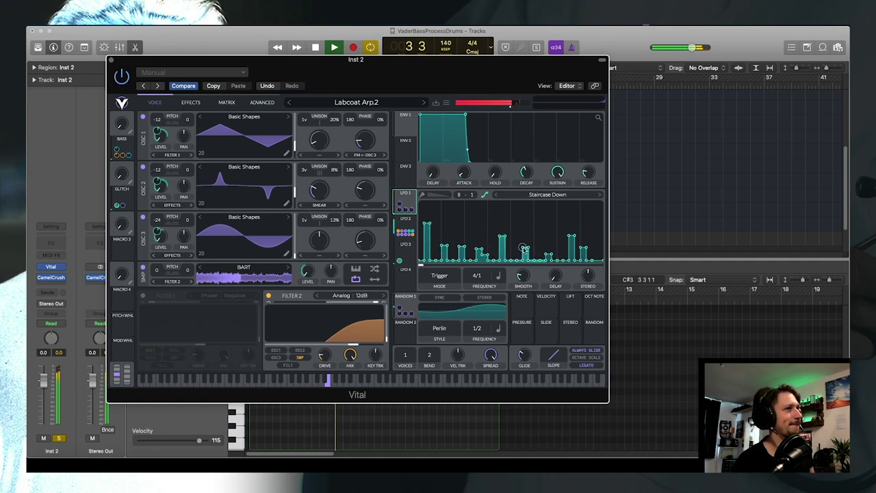
key(space)
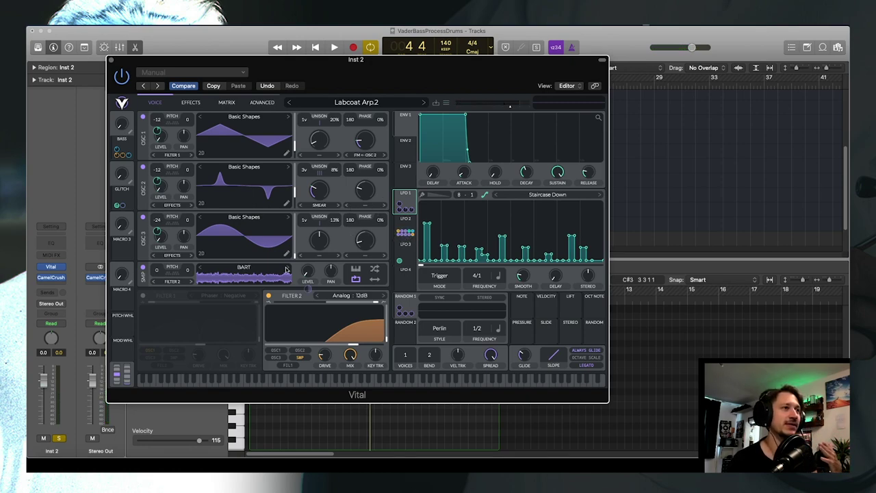
- Re-enable the phaser on filter 1, examine LFO 2's modulation of its cutoff, and audition the result
click(143, 297)
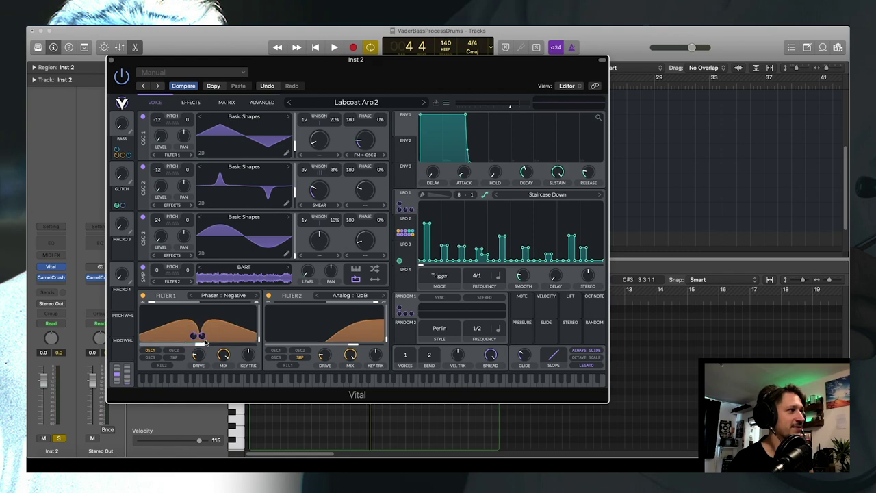
mouse_move(197, 335)
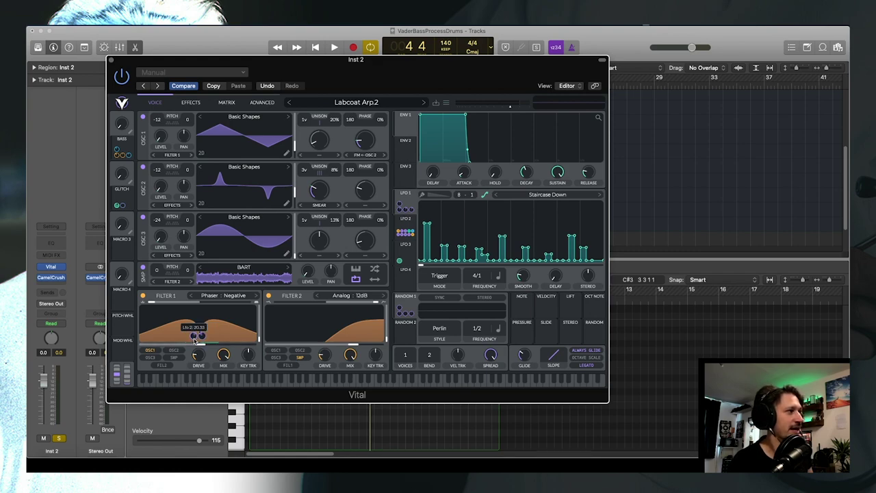
click(409, 225)
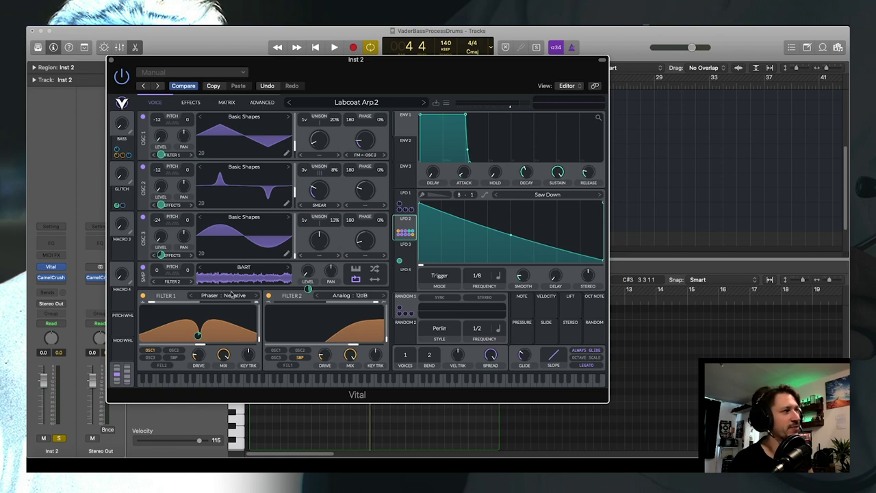
mouse_move(196, 335)
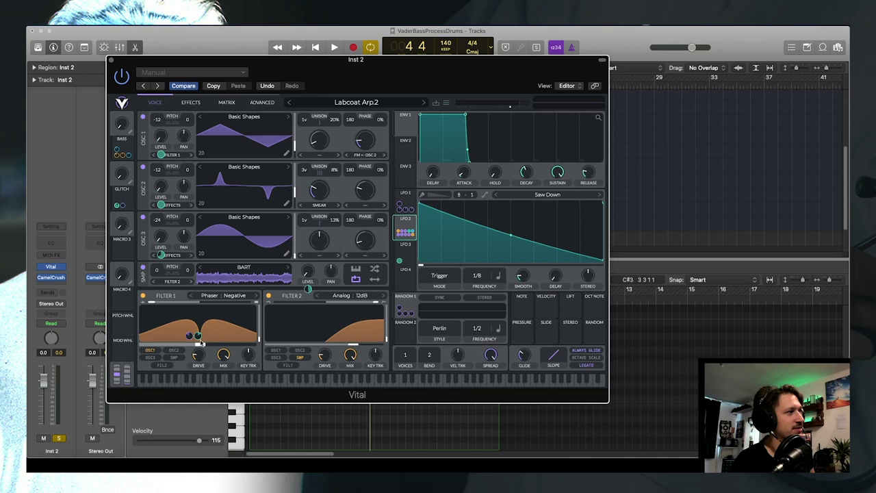
key(space)
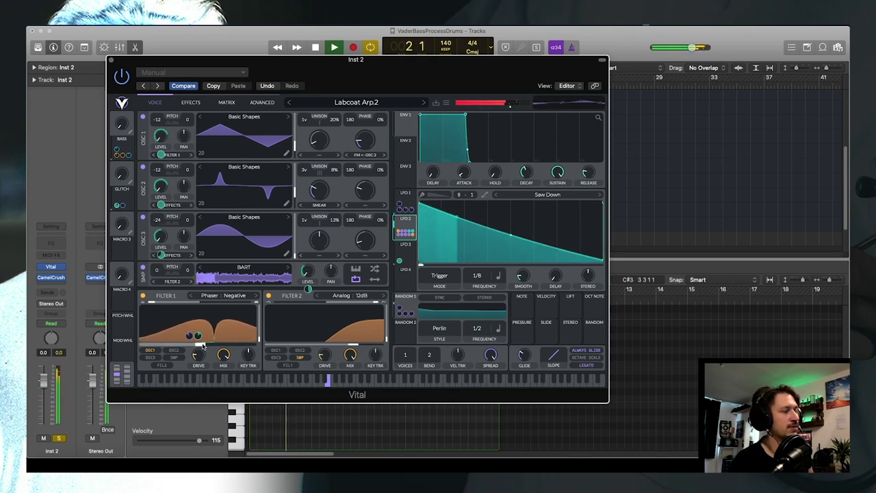
key(space)
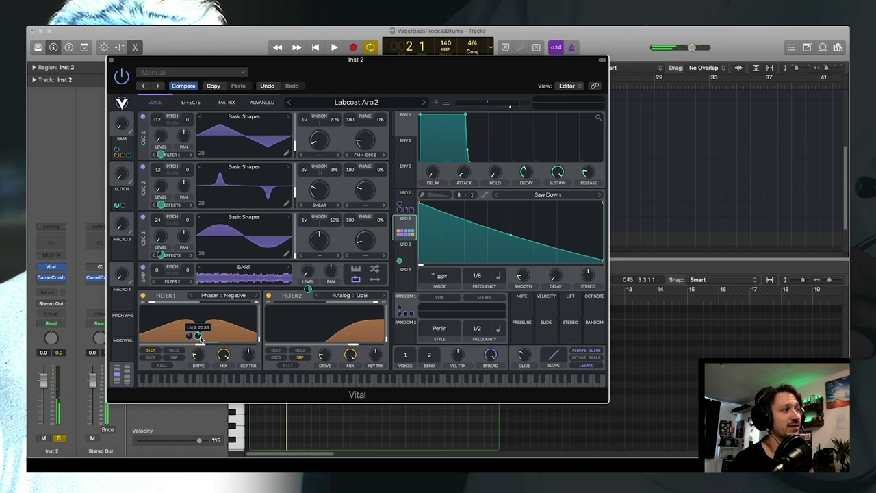
key(space)
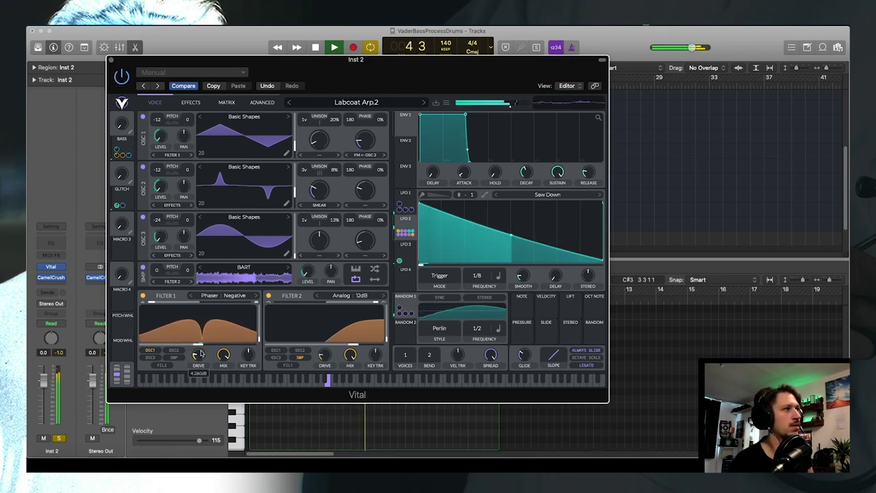
key(space)
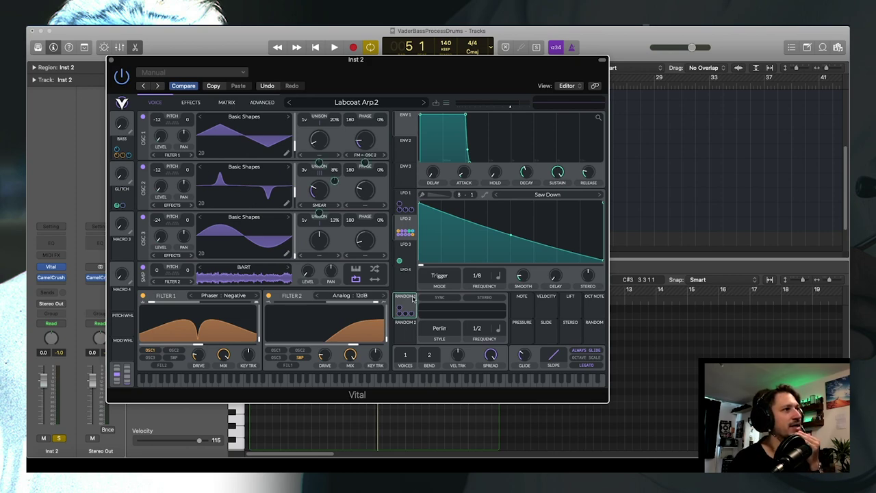
- Examine the parameters modulated by Random 1 and audition the patch
mouse_move(401, 313)
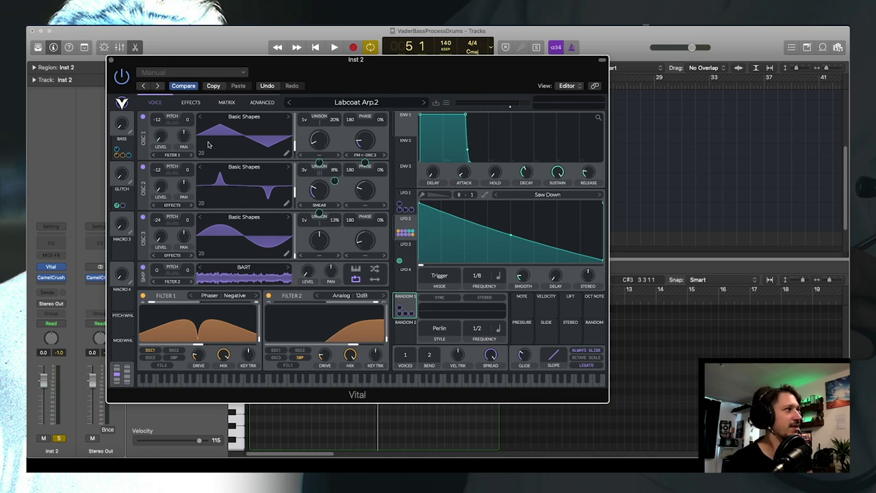
key(space)
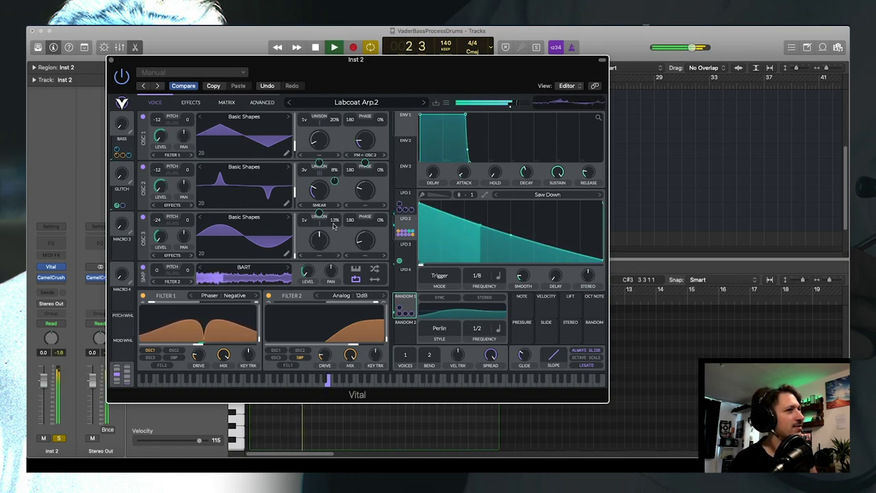
key(space)
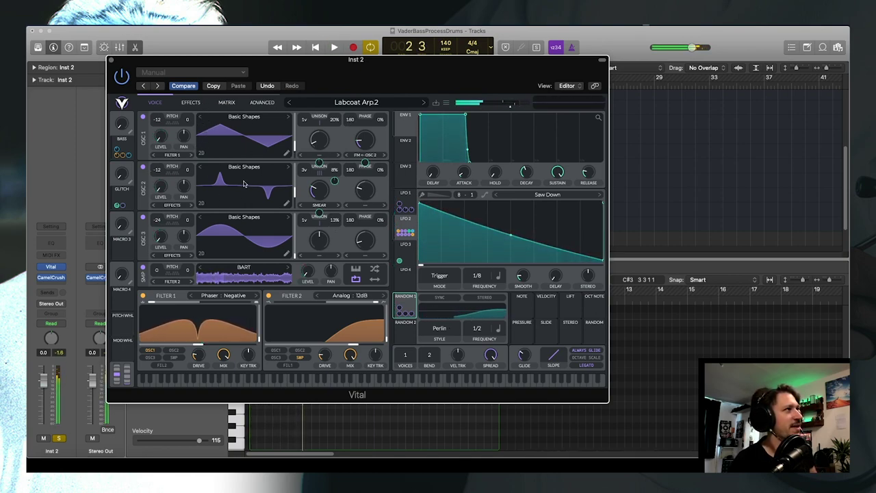
- Compare LFO 1 with LFO 2 and audition the patch with LFO 2's Saw Down shape displayed
click(409, 203)
click(407, 223)
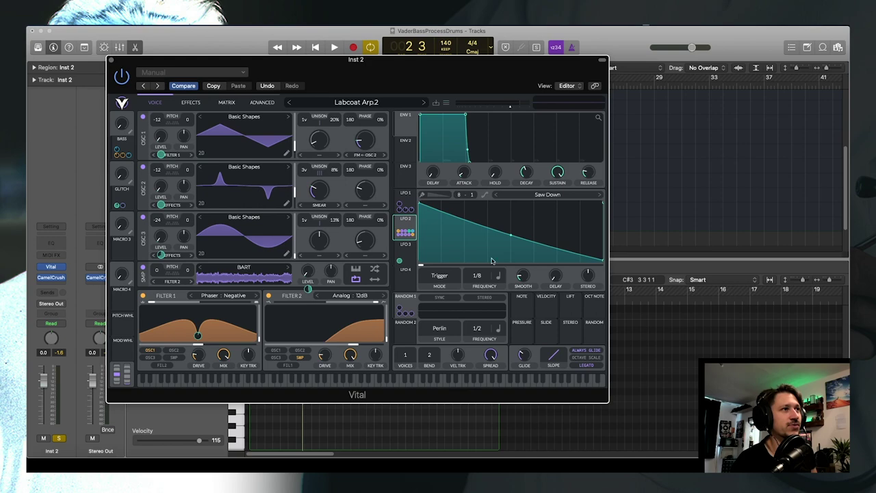
key(space)
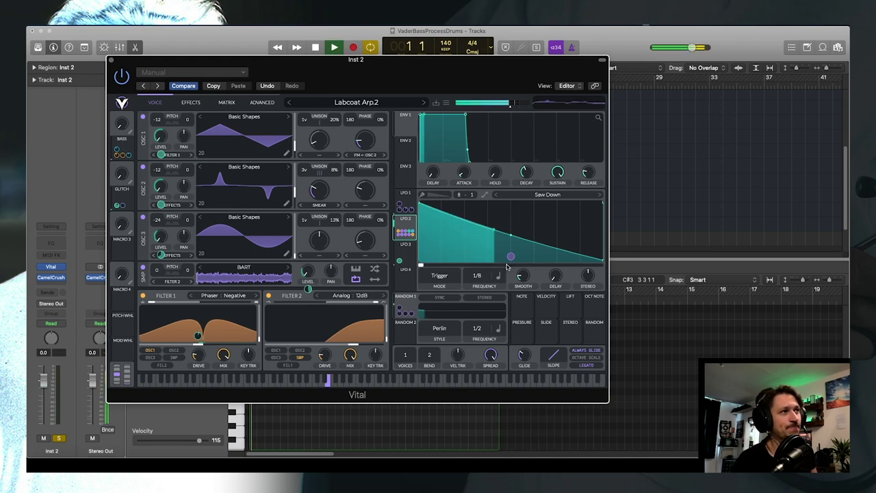
- Enable painting on LFO 1 with the Step brush and set its horizontal grid to 32 divisions
click(406, 203)
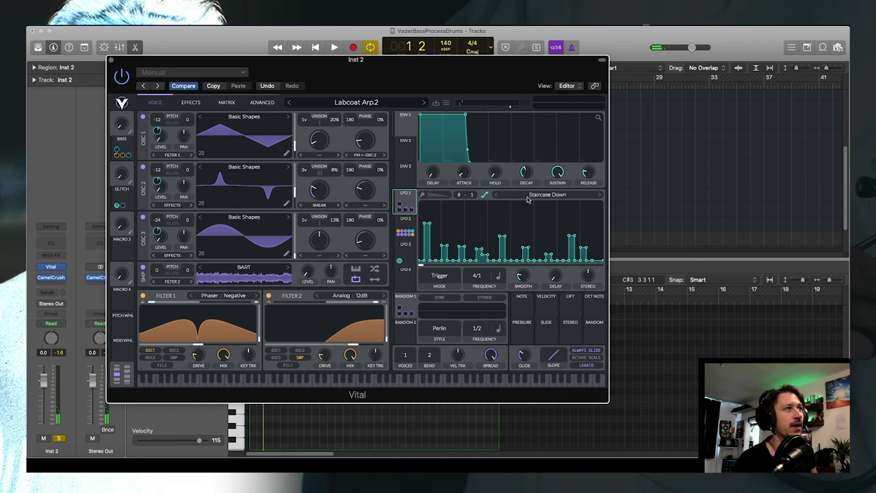
click(436, 195)
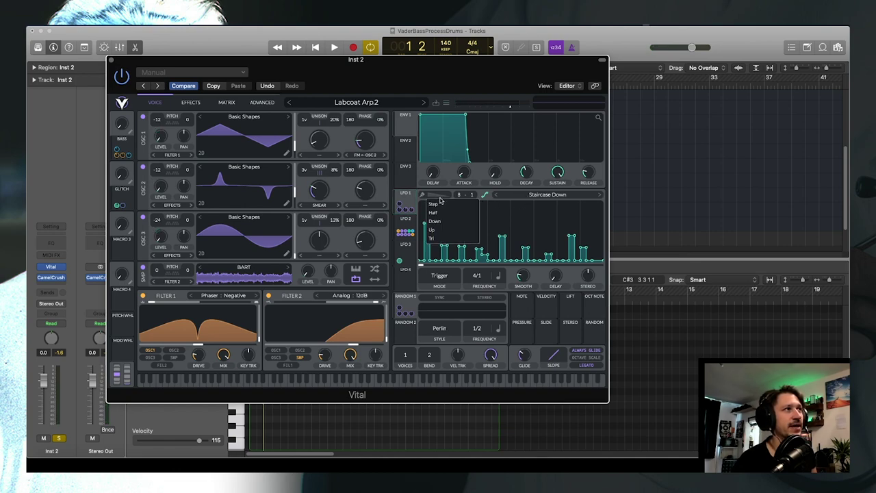
click(439, 206)
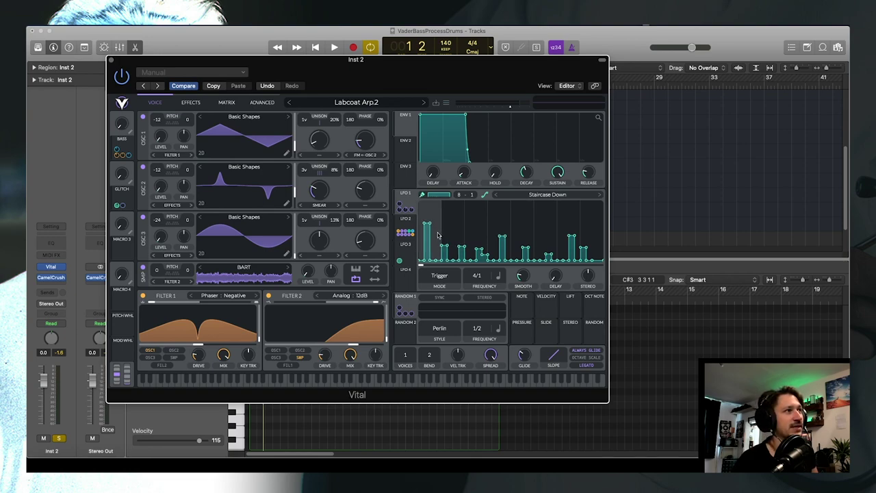
drag(460, 197, 444, 69)
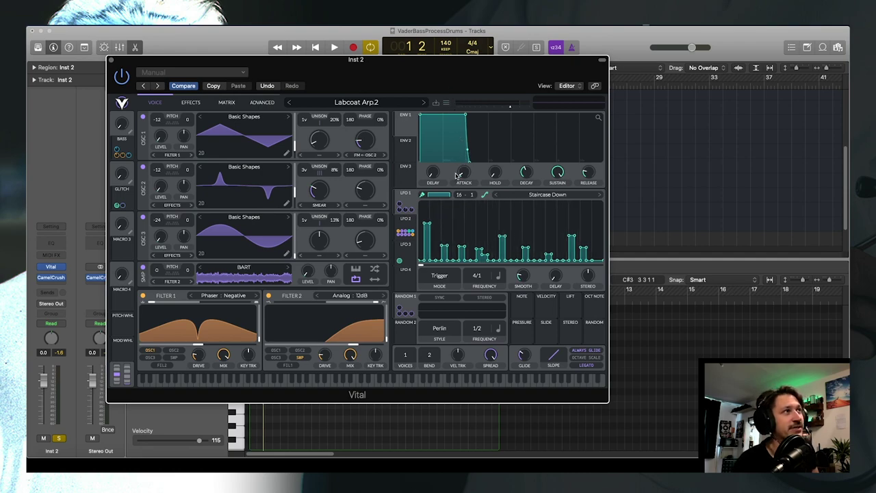
drag(461, 198, 460, 78)
drag(460, 197, 463, 152)
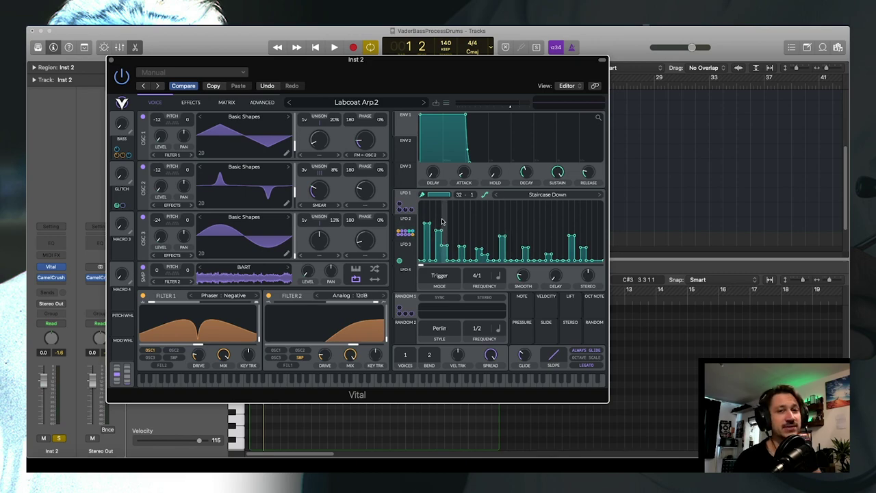
- Audition LFO 1 with an extra pulse after the first peak, and with its first step raised to full height
key(space)
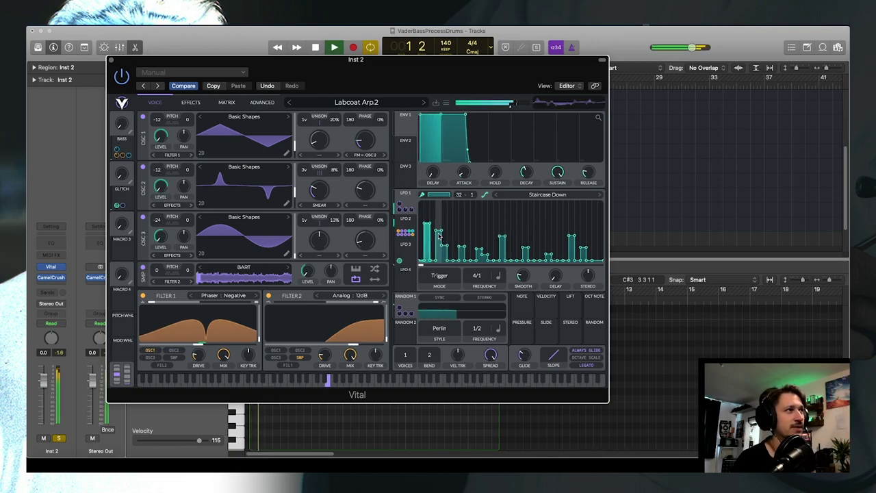
key(space)
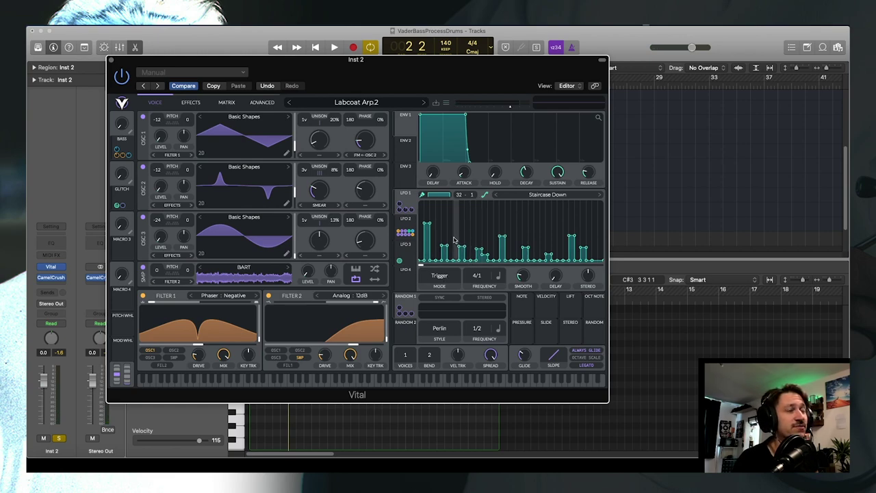
key(space)
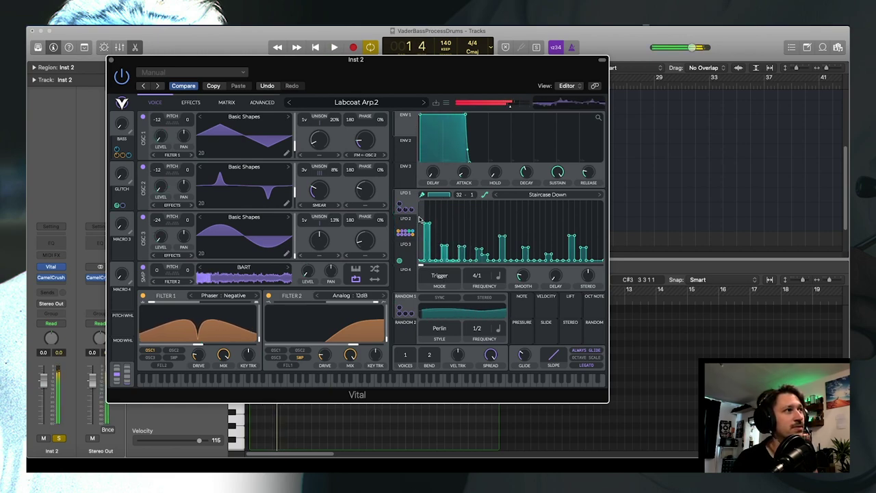
key(space)
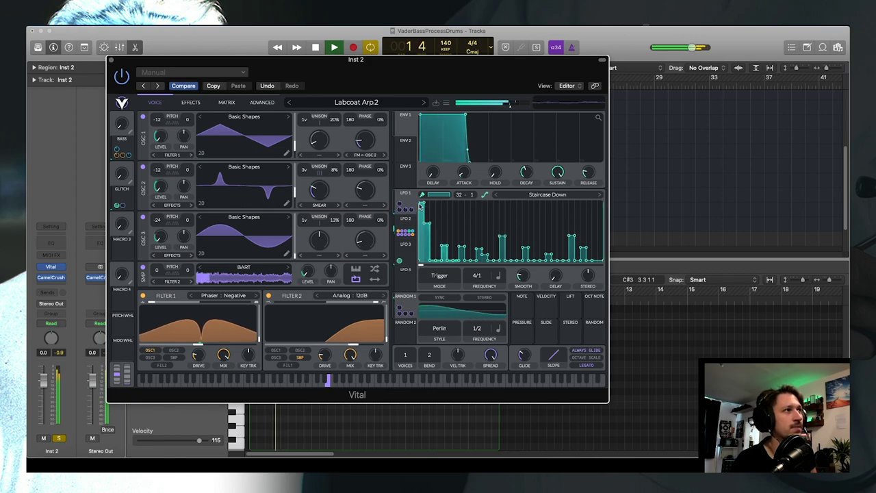
key(space)
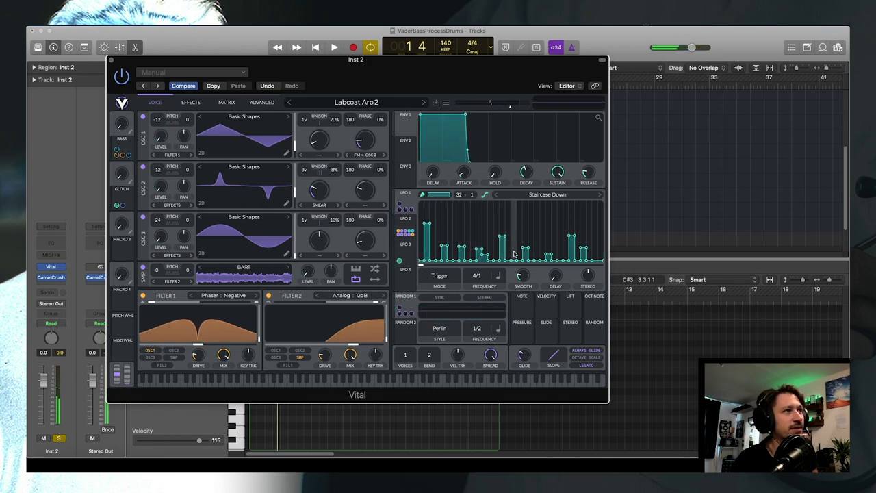
key(space)
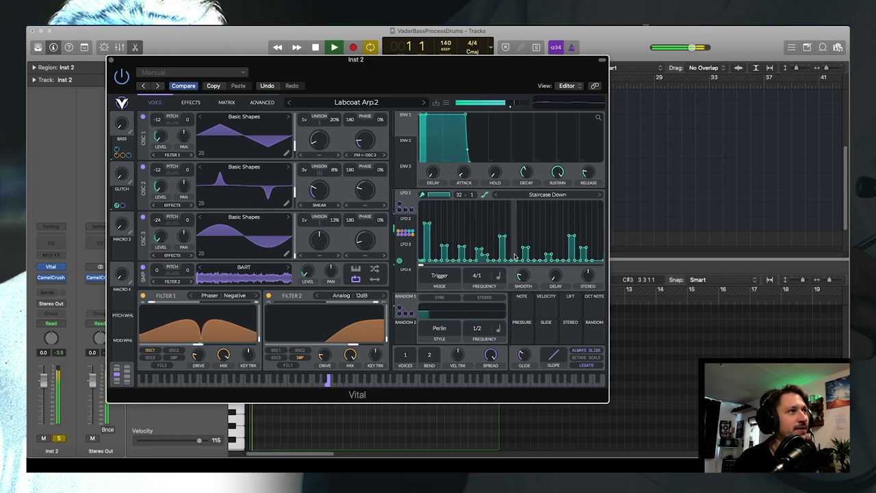
- Try the extra pulse after LFO 1's first peak again at a medium height, audition it, and remove it
key(space)
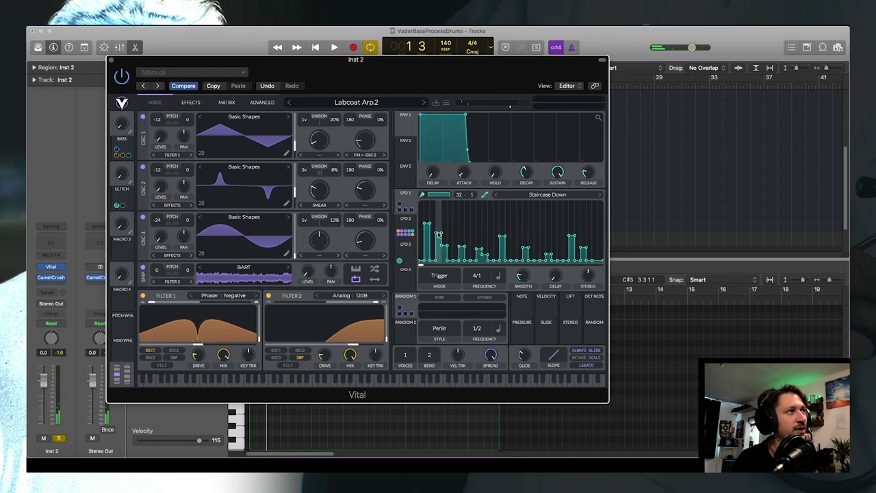
key(space)
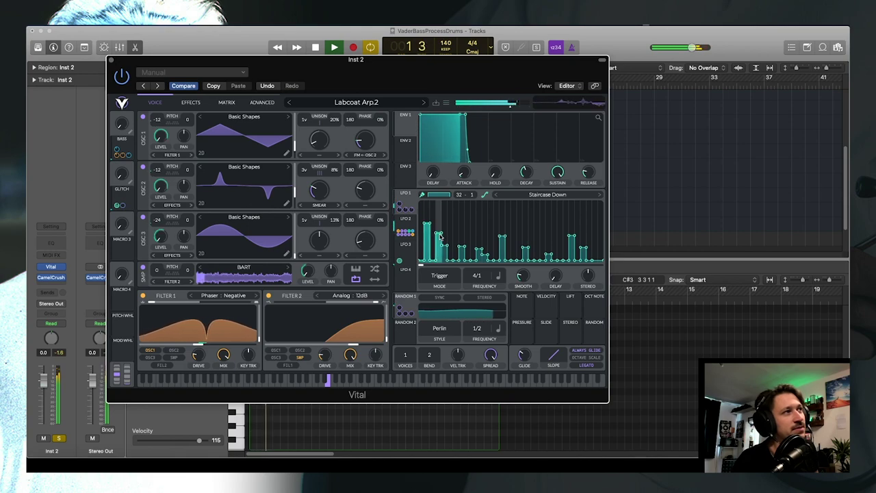
key(space)
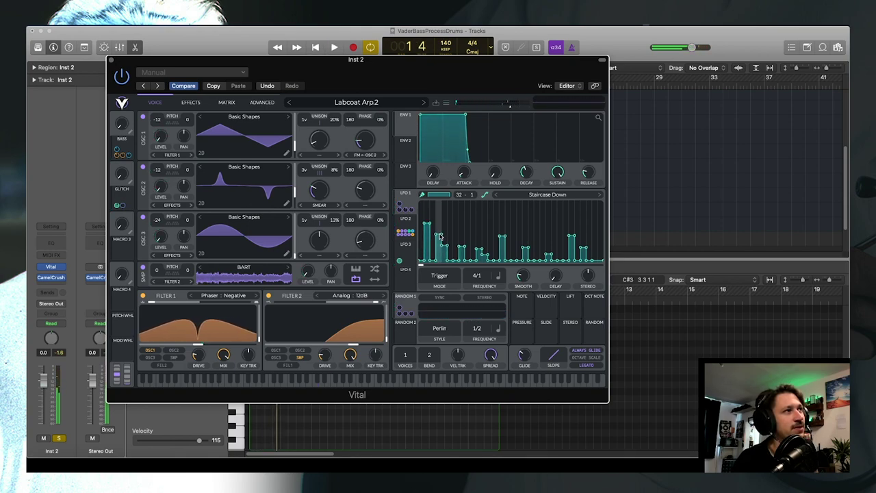
key(space)
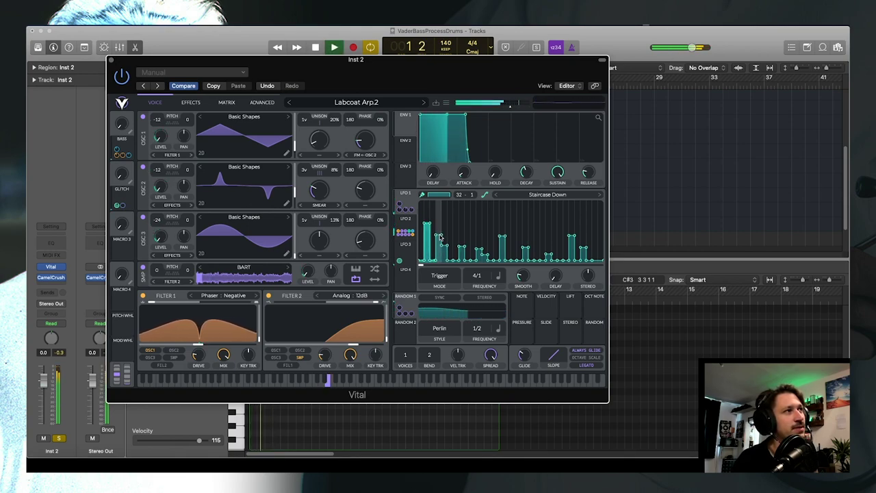
drag(440, 238, 433, 262)
key(space)
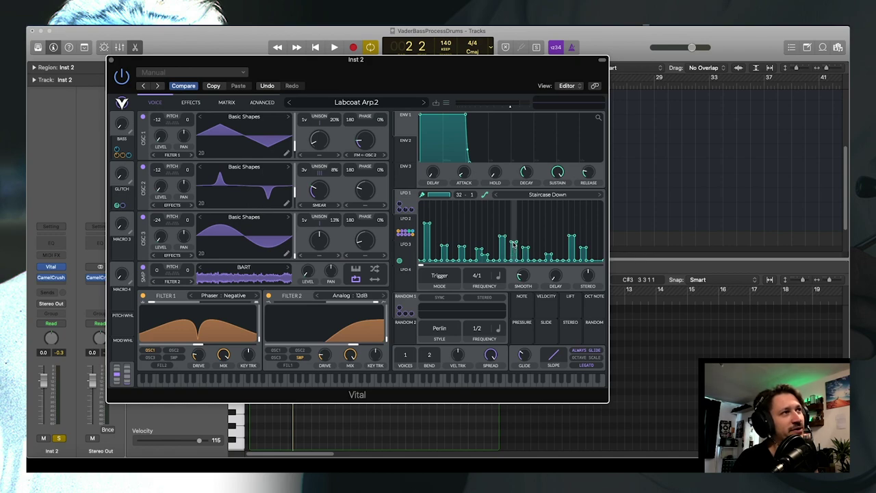
- Paint a low step just after the middle peak of LFO 1 and audition the new pattern
key(space)
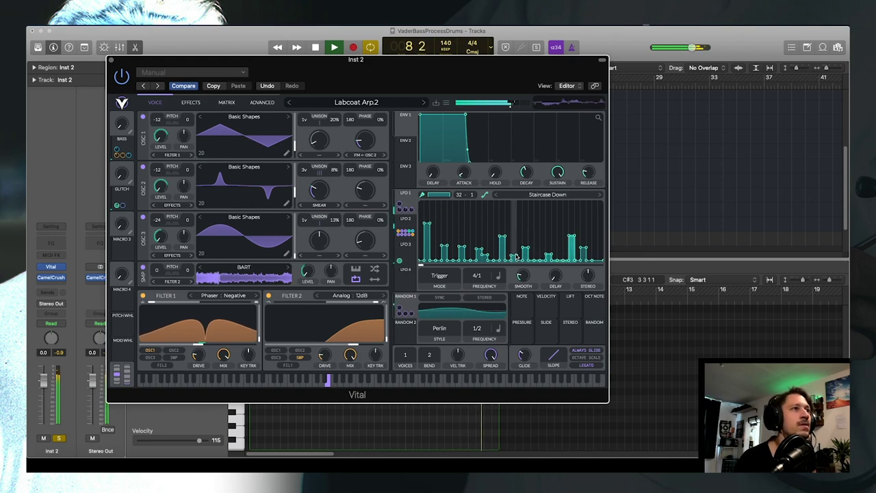
key(space)
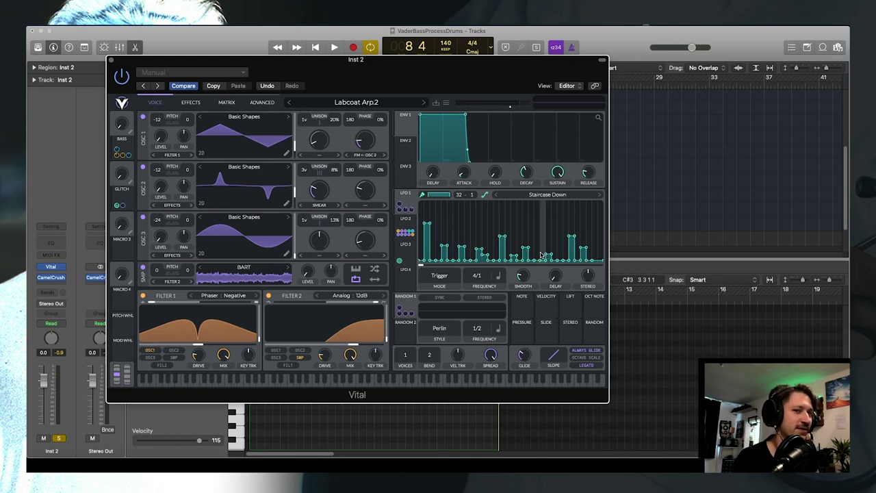
key(space)
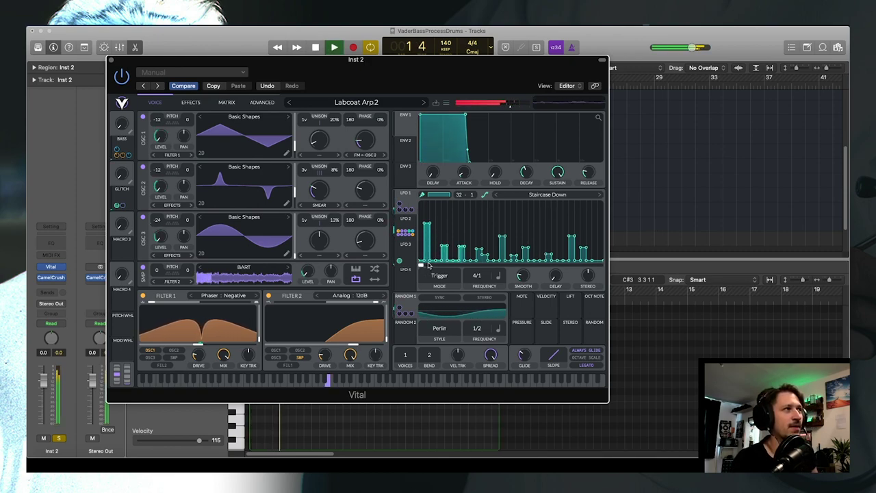
key(space)
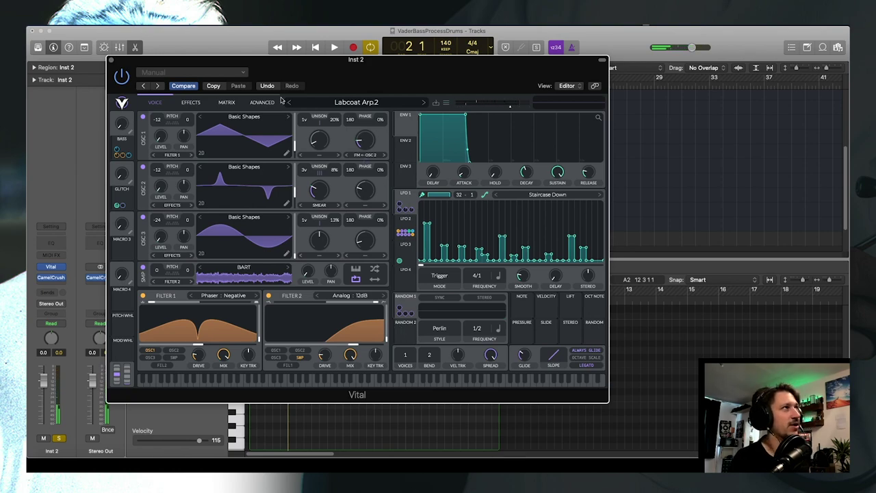
- Set the project tempo to 172 BPM and unsolo Inst 2 to try the bass outside solo
drag(466, 58, 461, 73)
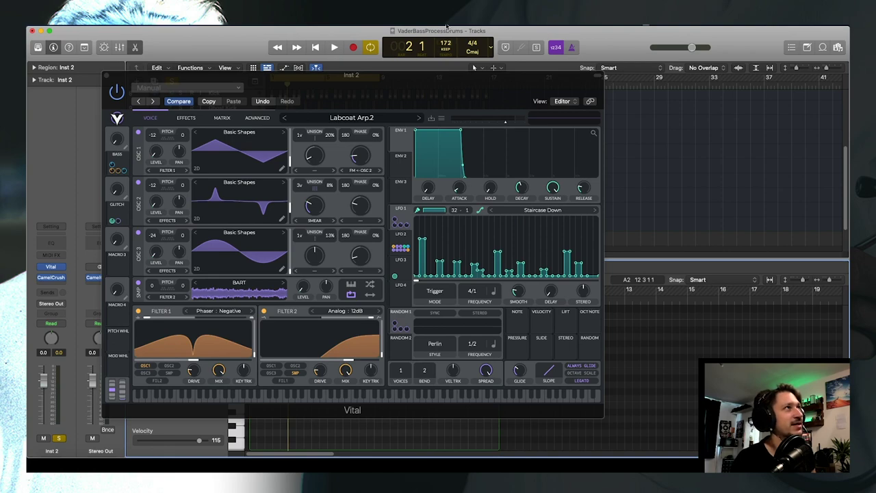
drag(474, 72, 590, 47)
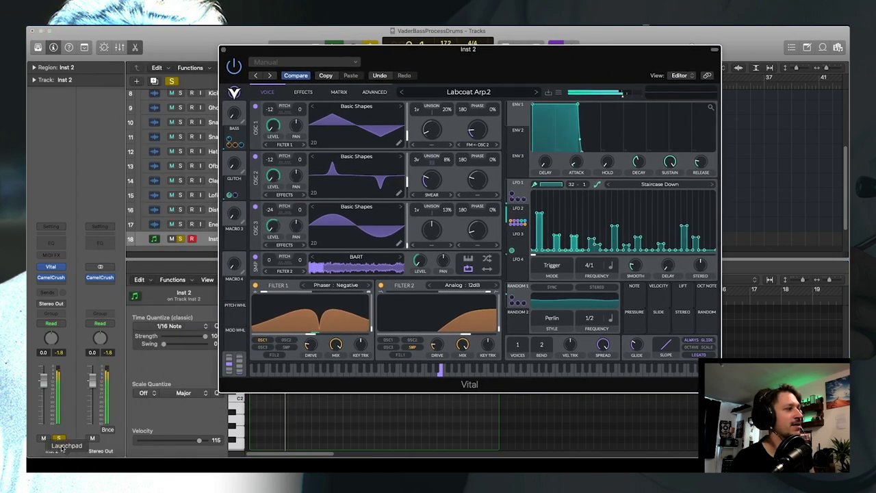
click(58, 438)
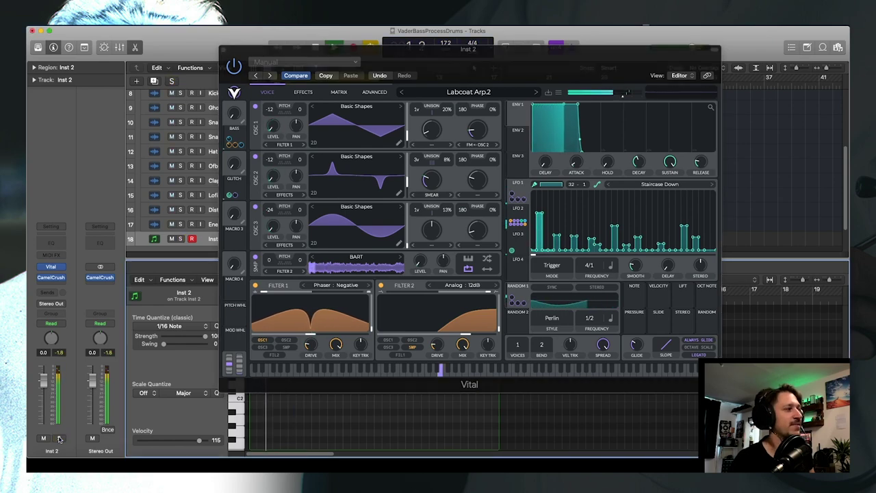
scroll(176, 111, up, 2)
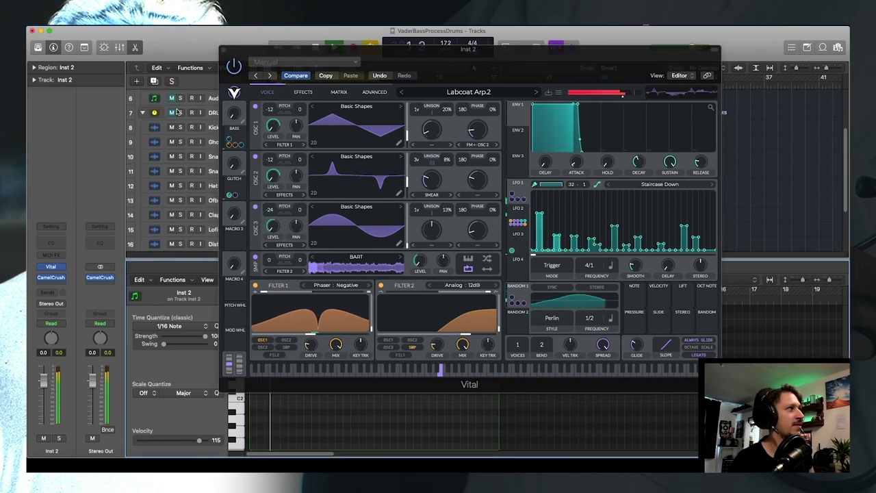
scroll(174, 116, up, 1)
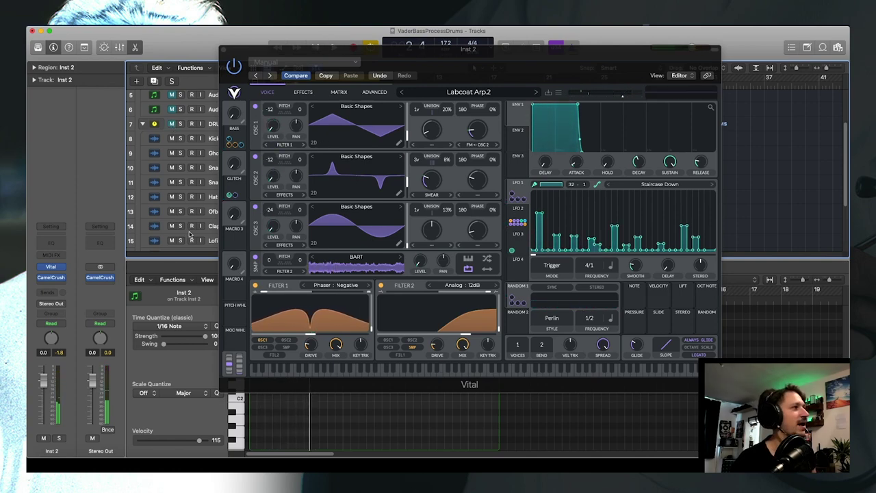
- Return the project tempo to 140 BPM, then solo Inst 2 and audition it
scroll(190, 233, down, 5)
drag(436, 51, 384, 72)
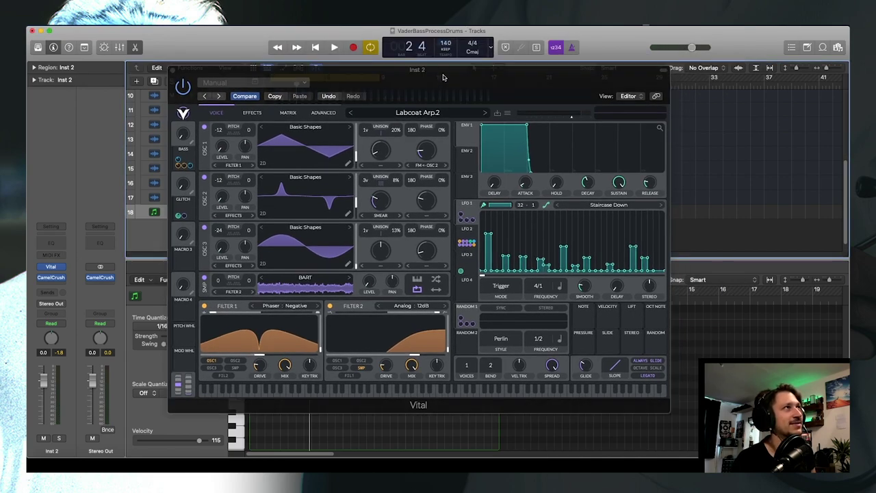
drag(440, 76, 439, 57)
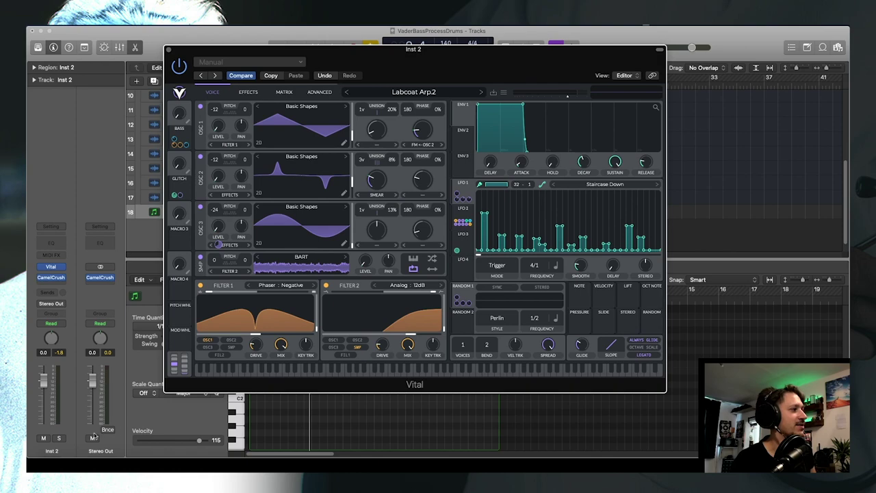
click(59, 438)
key(space)
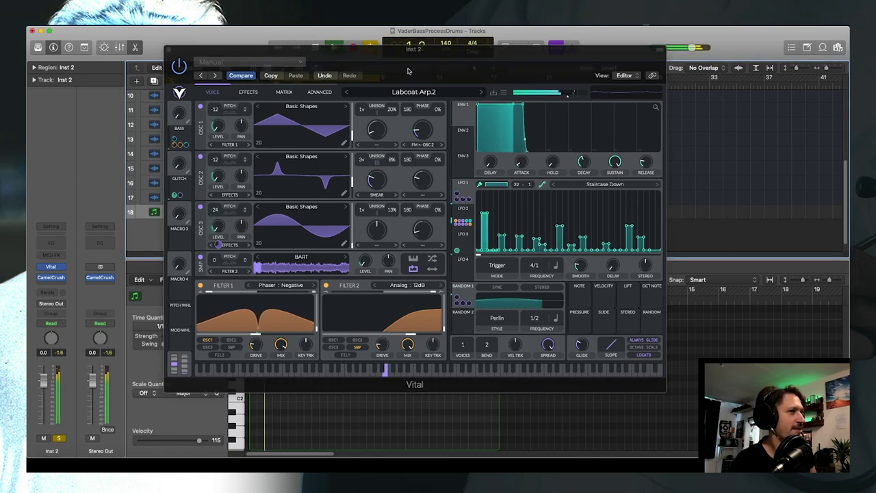
key(space)
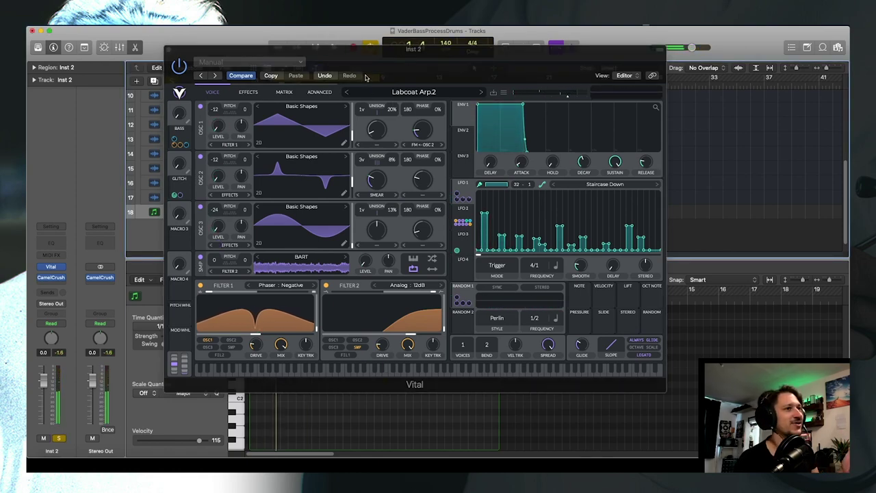
- Bring up Vital's effects chain, enable the Phaser : Positive filter effect, and audition the bass with it
click(249, 92)
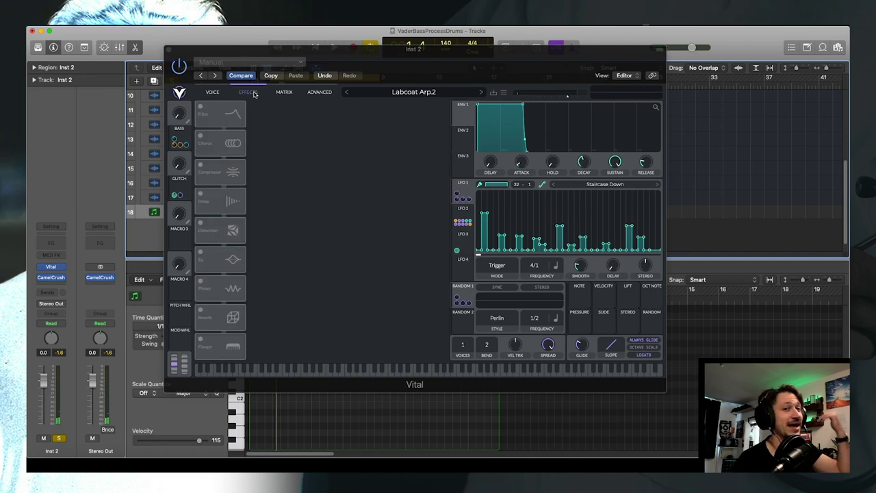
click(213, 93)
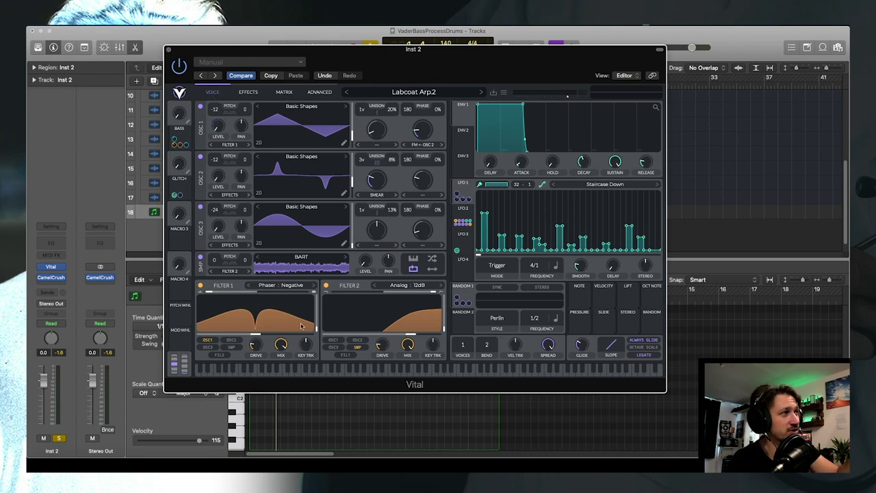
click(249, 92)
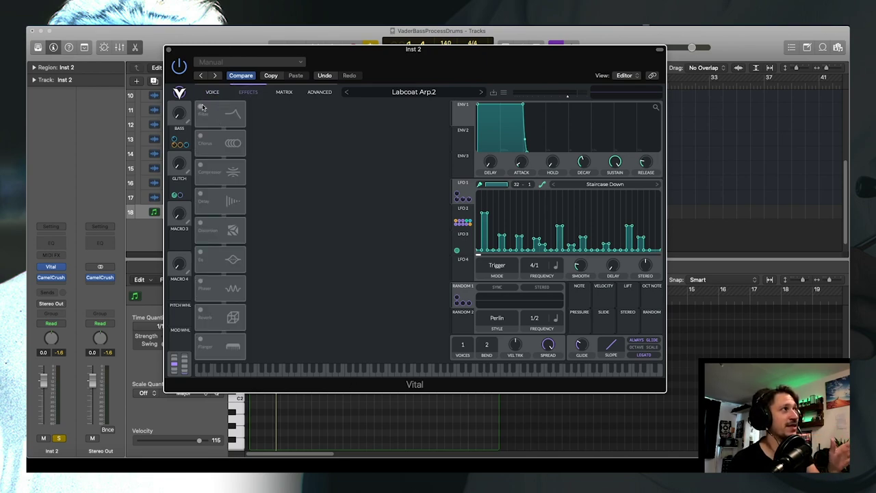
click(201, 107)
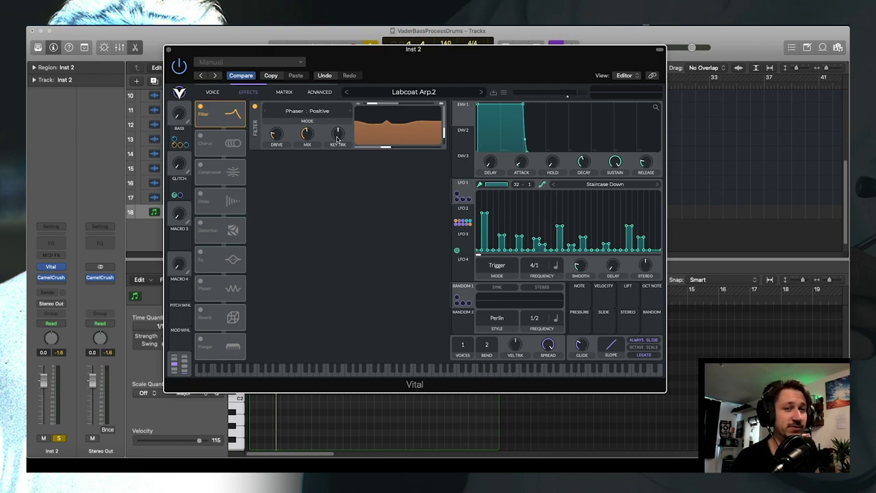
key(space)
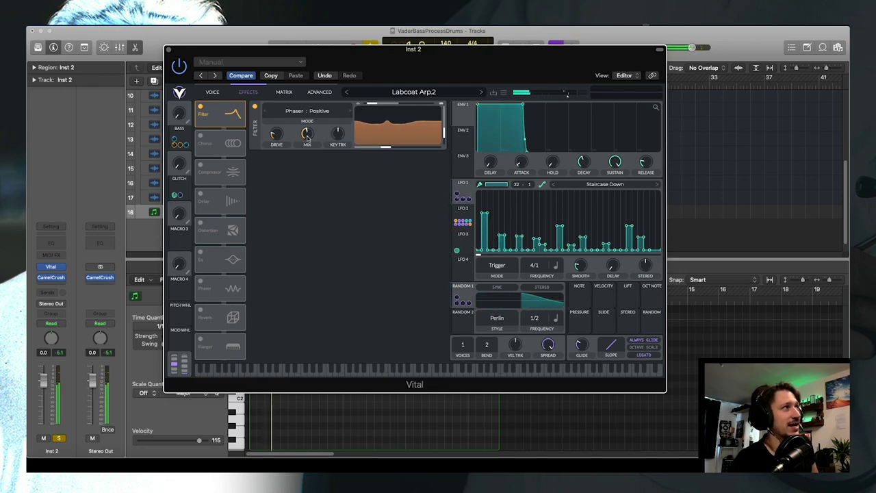
- Try higher mix amounts on the filter effect, settle at about 56%, and compare the sound with the filter bypassed
mouse_move(380, 139)
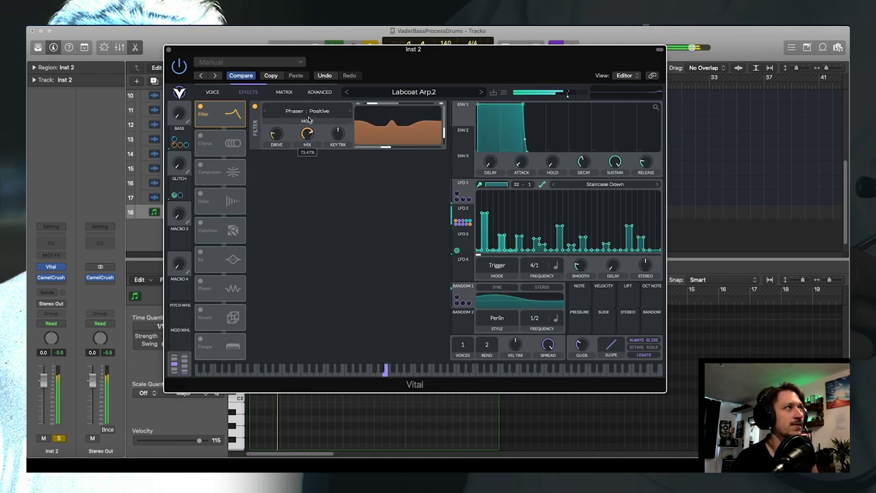
drag(308, 120, 312, 114)
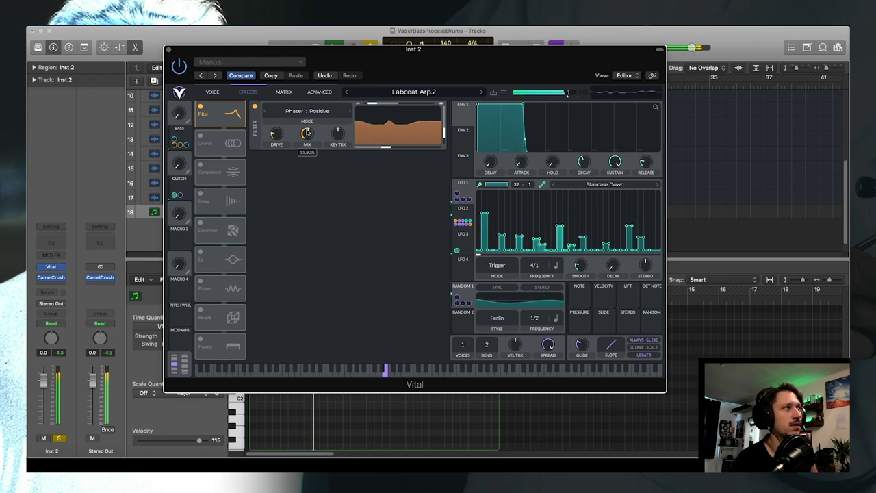
click(255, 106)
click(254, 107)
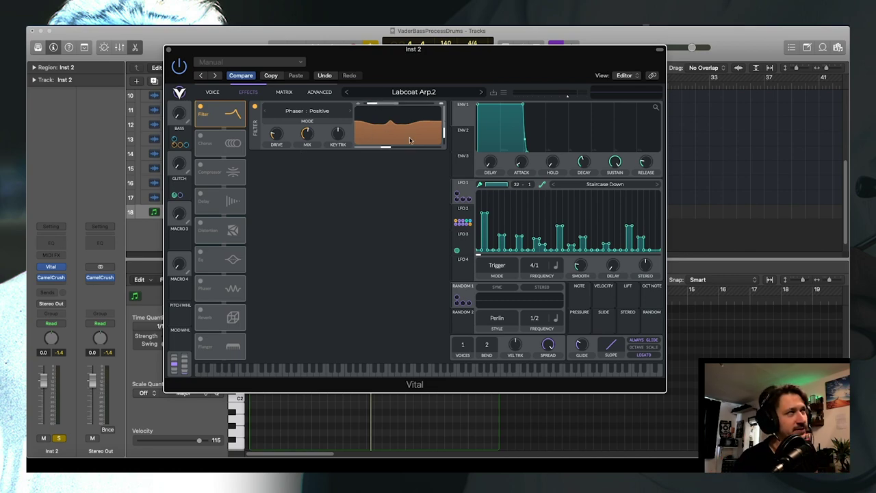
- Examine LFO 2 as a modulator of the filter effect's cutoff and lower that cutoff slightly during playback
mouse_move(391, 143)
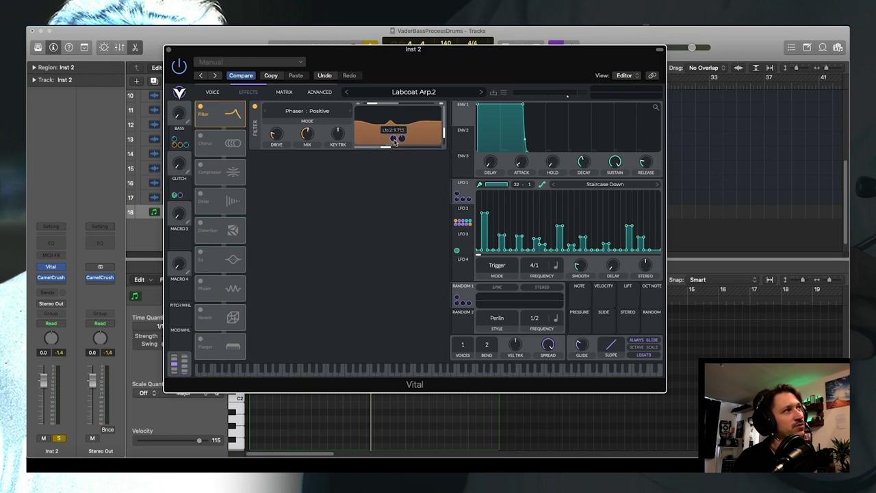
click(460, 215)
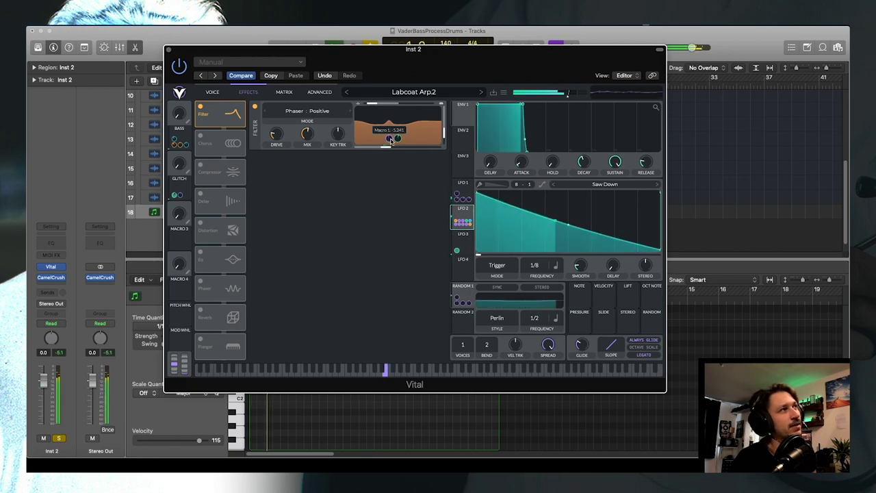
mouse_move(389, 150)
drag(390, 150, 389, 149)
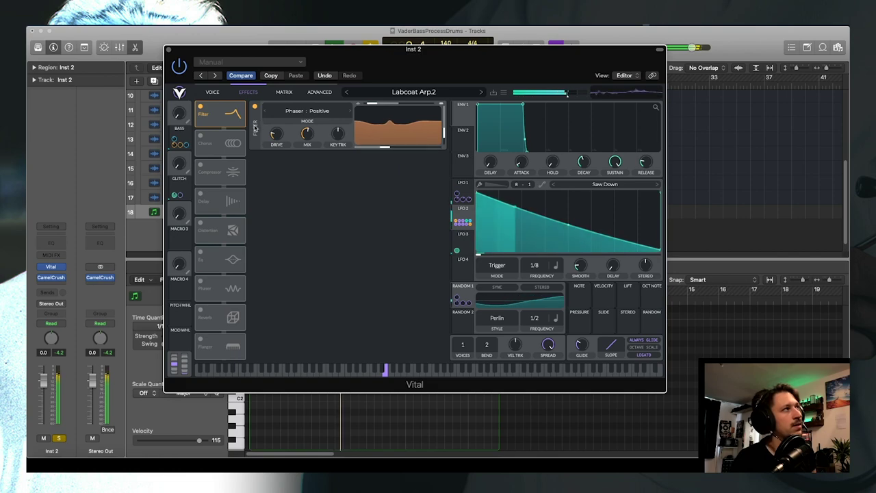
- Enable the chorus and, while auditioning, set its cutoff to about 99 and its mix to about 17%
click(199, 136)
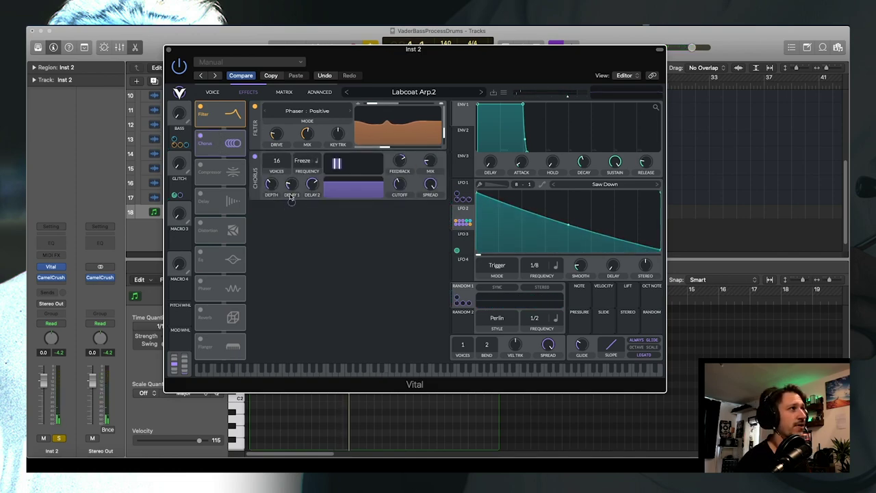
mouse_move(296, 200)
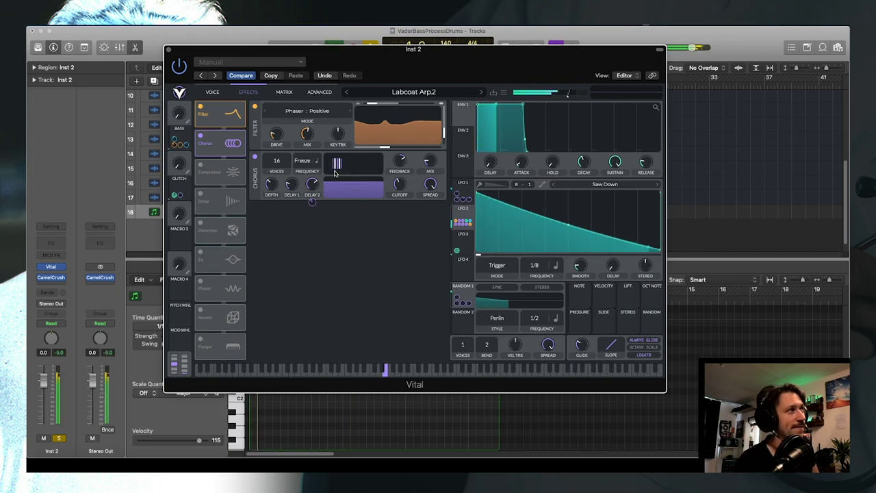
mouse_move(432, 160)
mouse_move(432, 160)
mouse_down()
mouse_move(435, 117)
mouse_move(432, 145)
mouse_up()
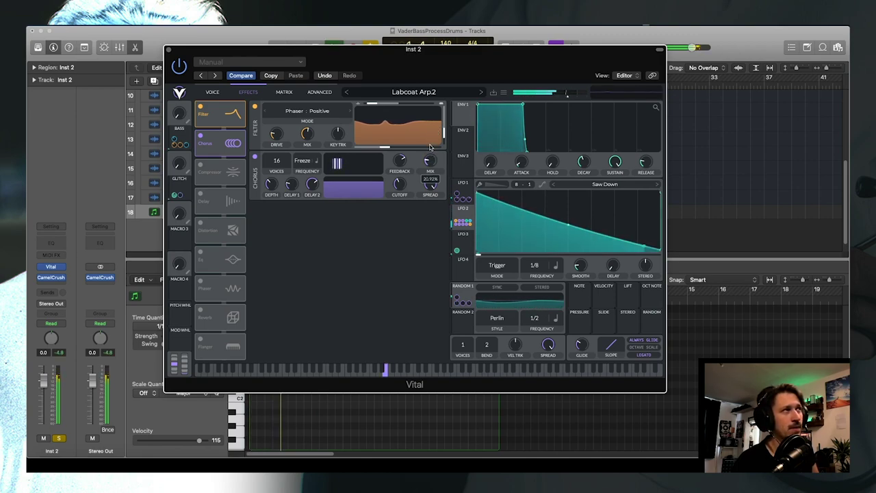
mouse_move(401, 177)
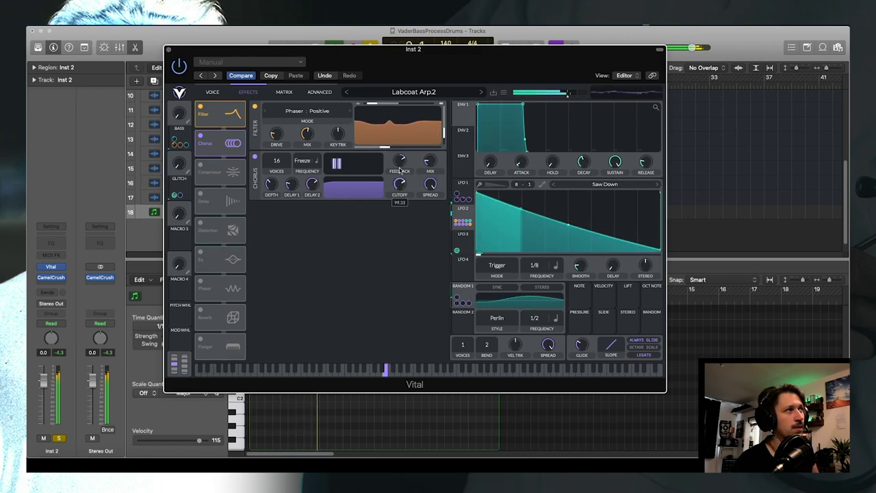
mouse_move(436, 158)
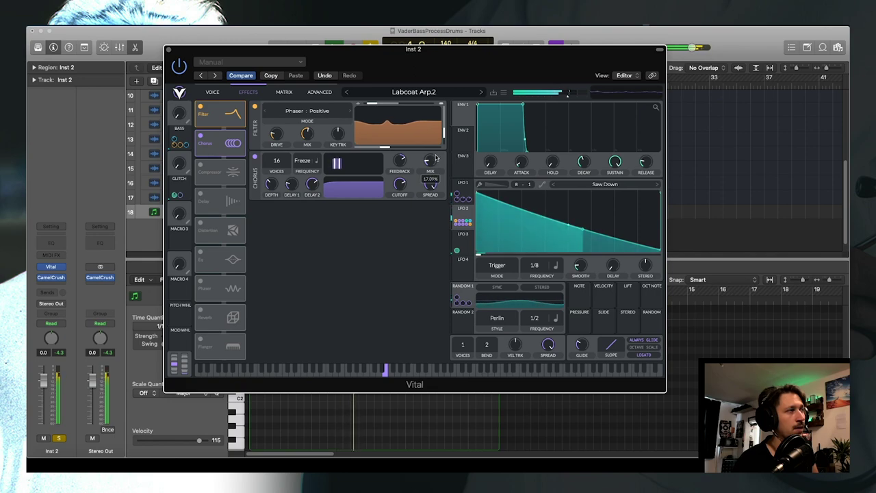
- Enable the multiband compressor, remove the modulation from its release, and audition static release amounts up and down
click(214, 168)
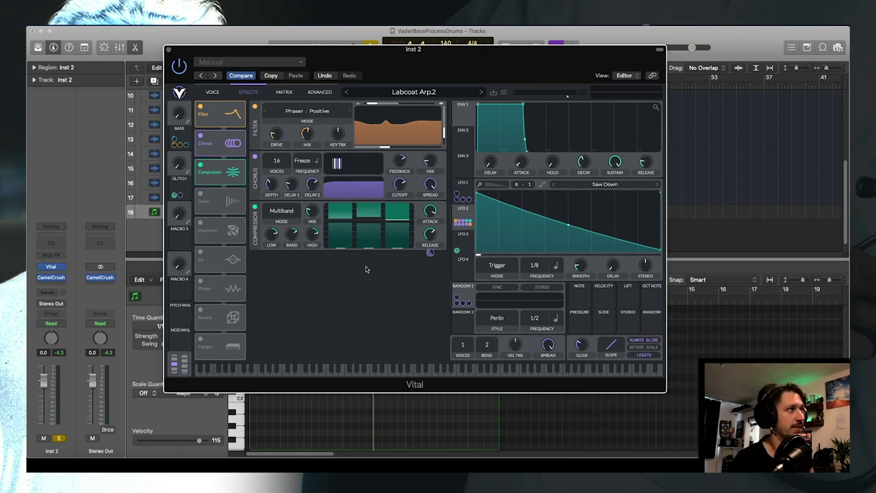
right_click(430, 255)
click(435, 260)
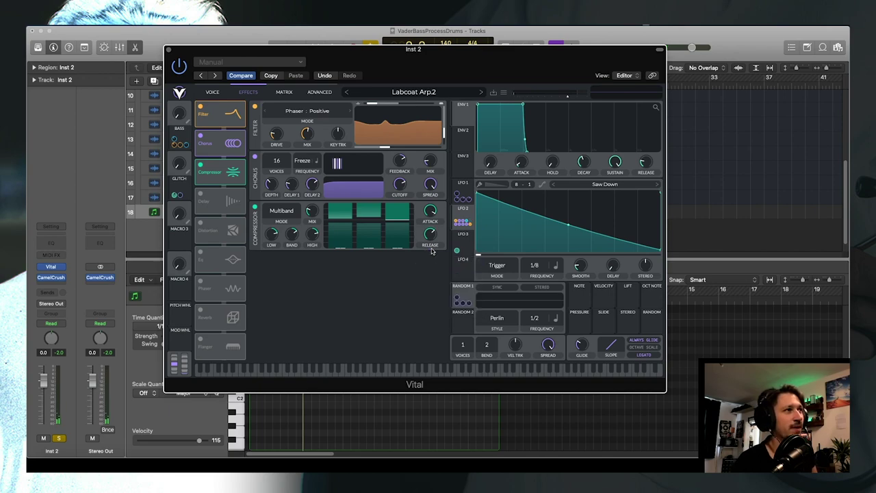
drag(430, 236, 421, 214)
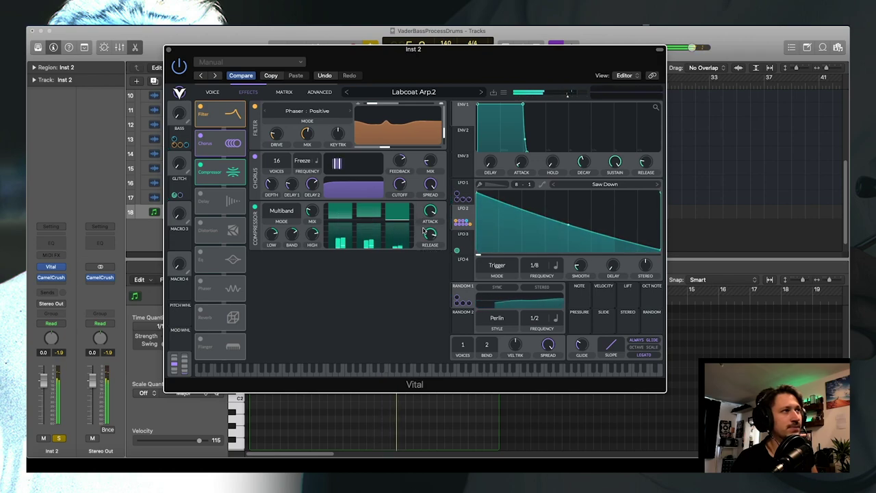
drag(424, 258, 422, 276)
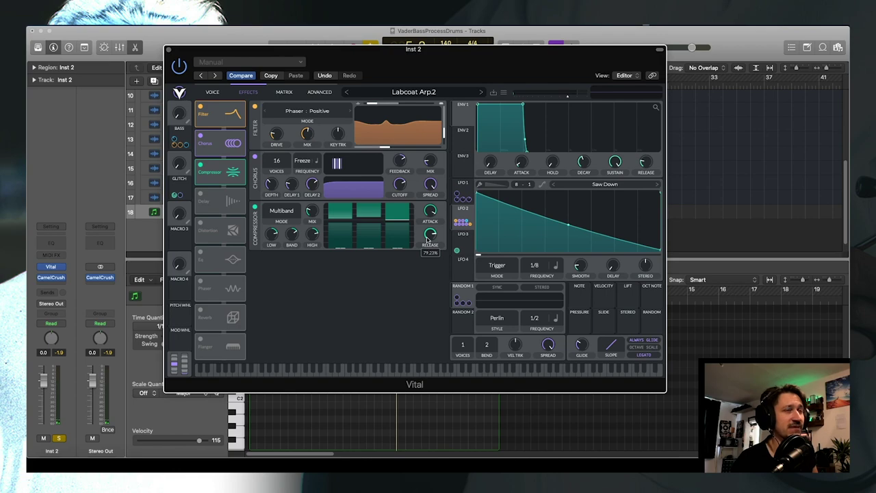
- Modulate the compressor's release with LFO 2 and fine-tune its release (about 73%) and mix while auditioning
drag(462, 214, 432, 248)
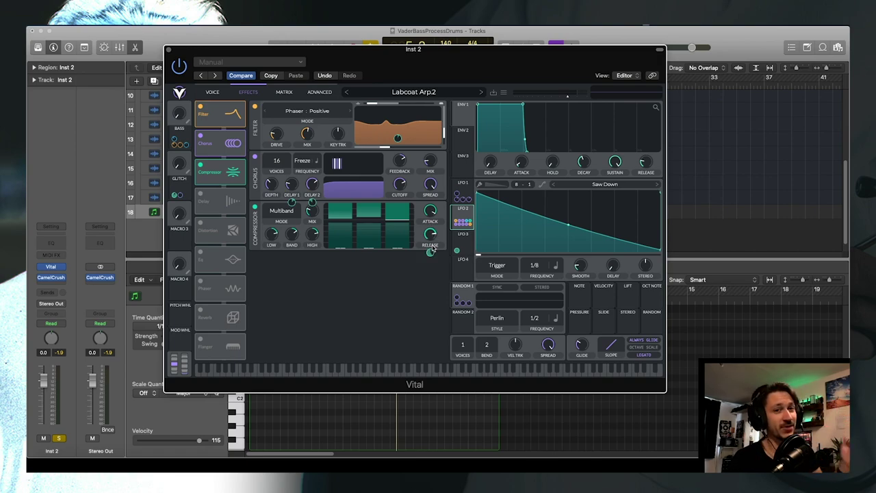
mouse_move(432, 238)
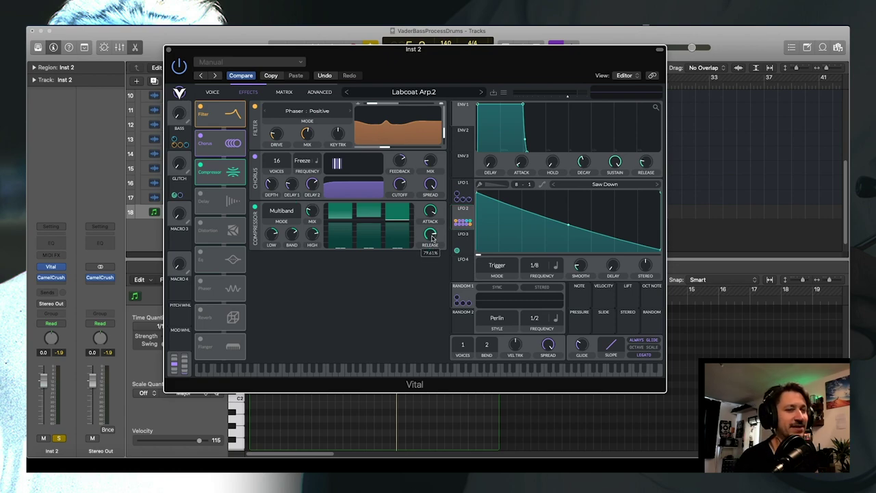
key(space)
scroll(431, 236, down, 2)
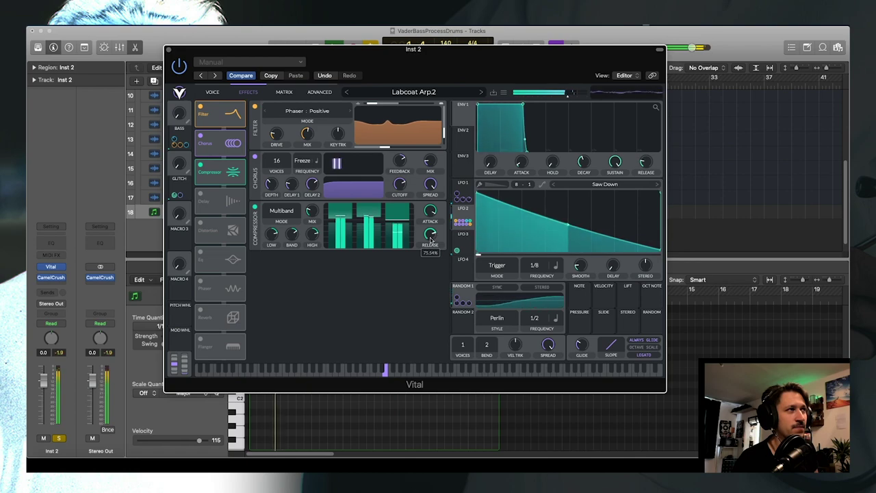
scroll(430, 236, down, 1)
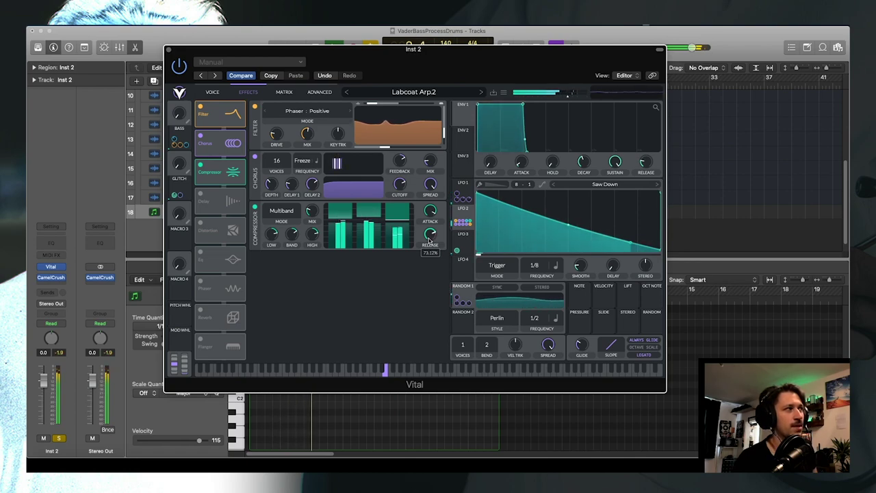
mouse_move(317, 218)
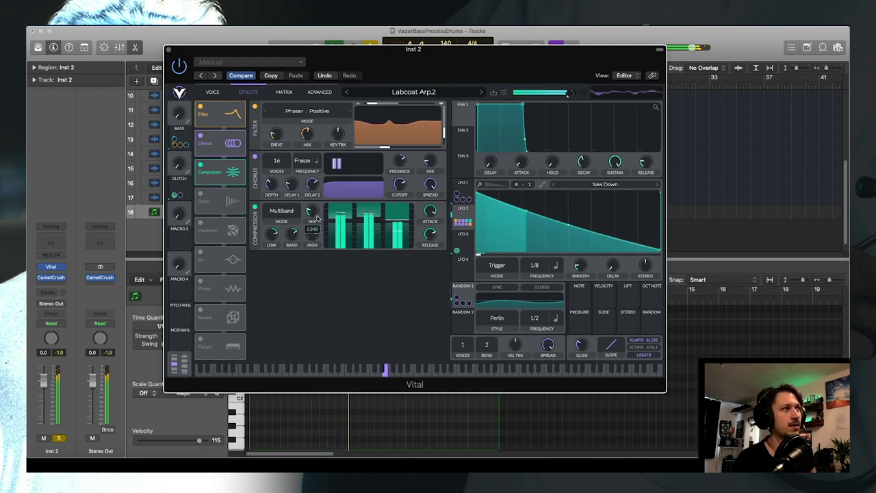
drag(317, 217, 316, 194)
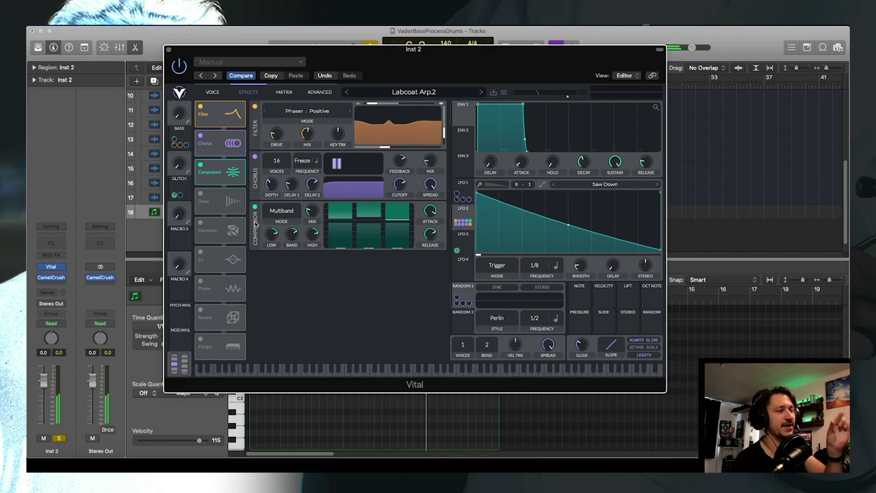
- Enable the 1/16 stereo delay and audition the bass with the delay mix raised to about 32%
click(200, 194)
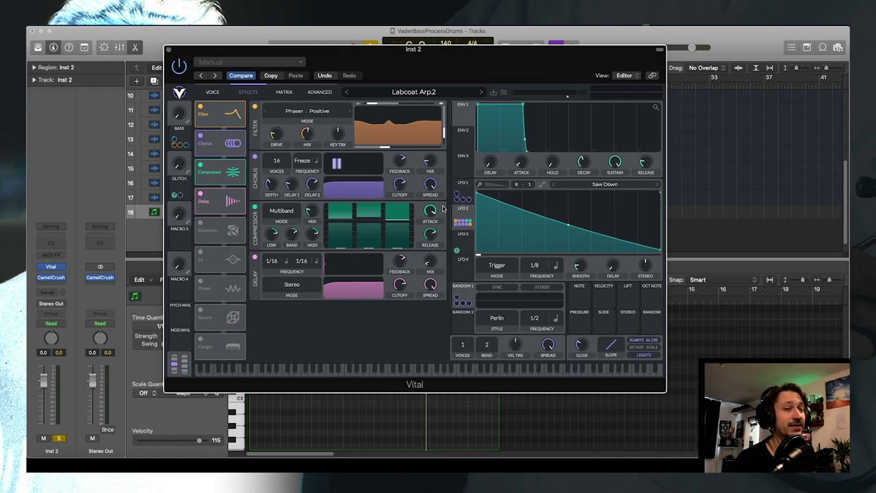
key(space)
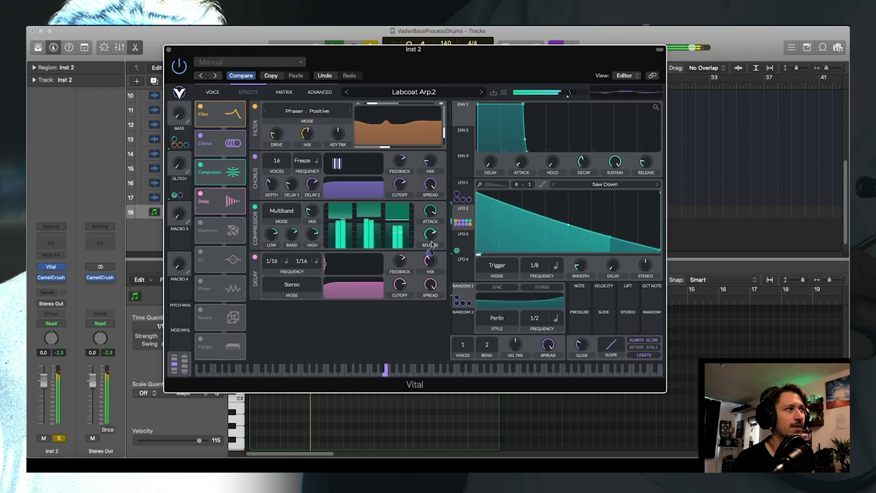
key(space)
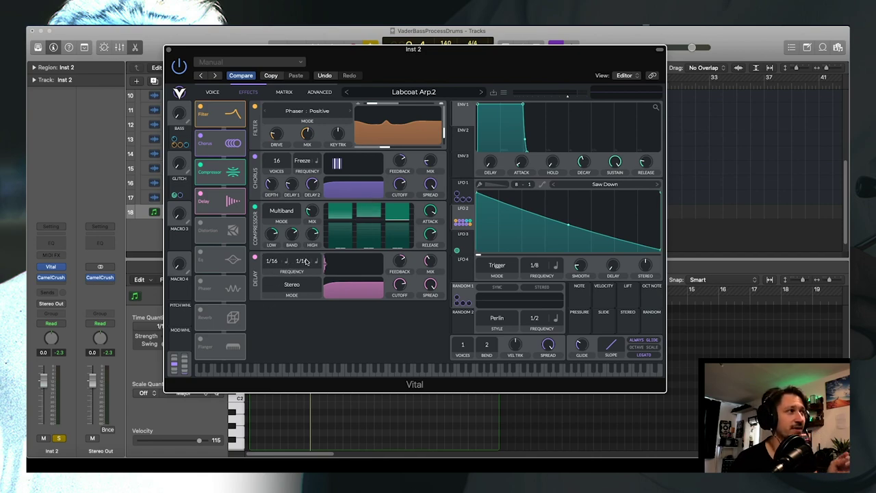
- Lower the delay's mix to only a few percent while auditioning, and stop playback
mouse_move(433, 262)
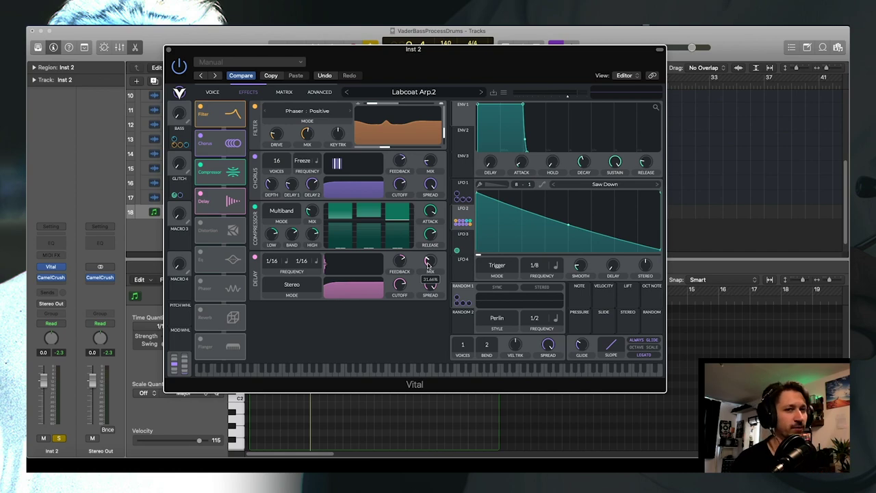
key(space)
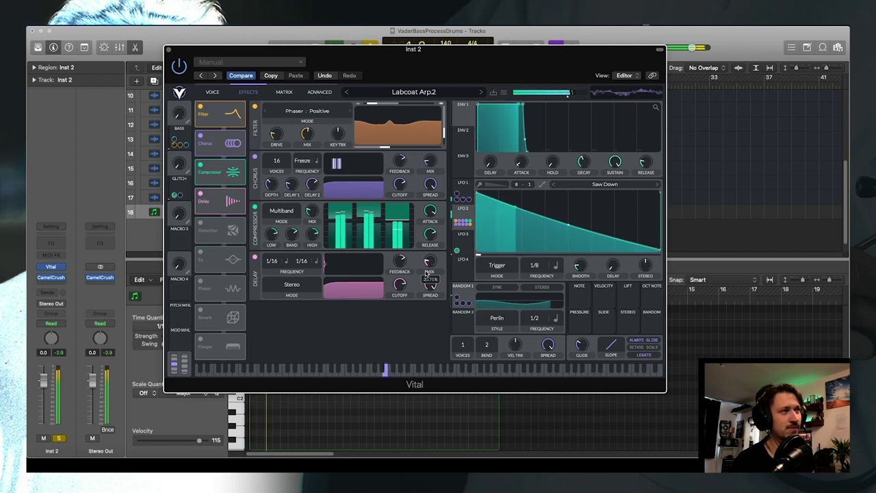
drag(426, 278, 426, 283)
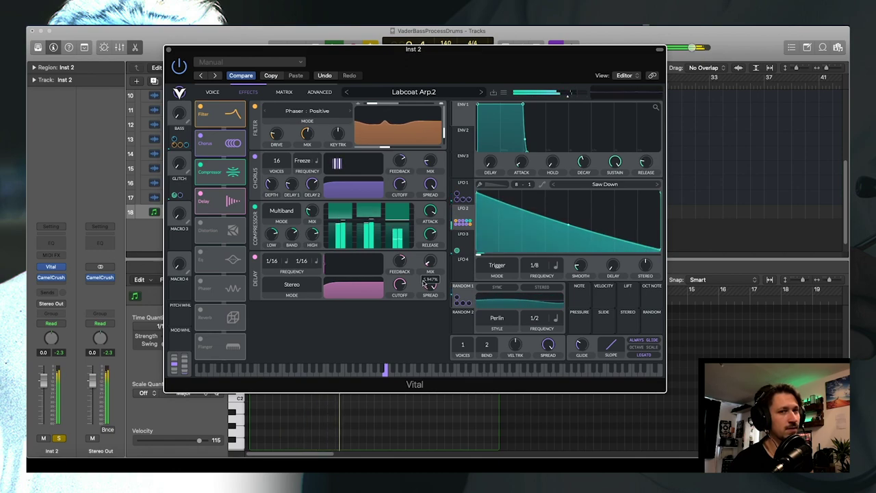
key(space)
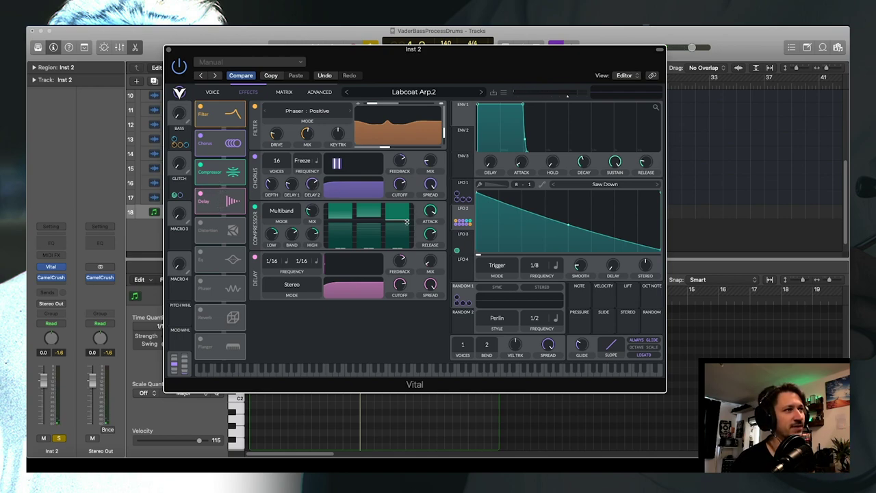
- Audition the bass with the Soft Clip distortion enabled, and enable the EQ after it
key(space)
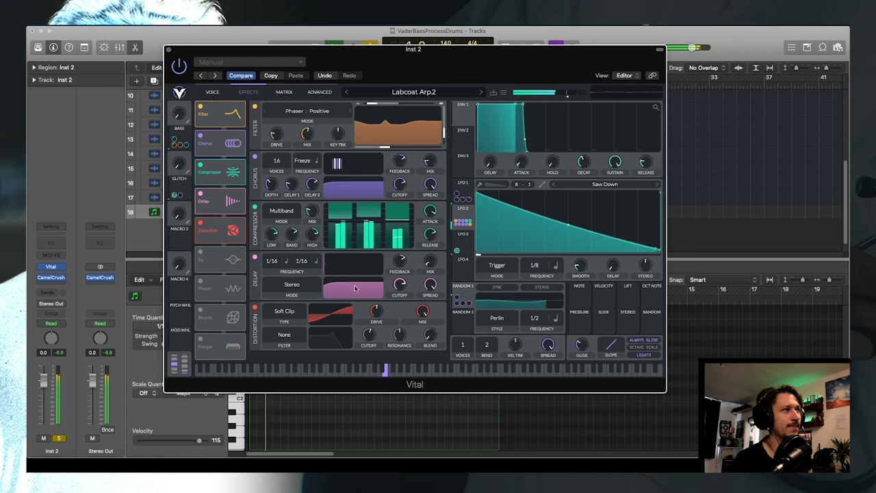
scroll(374, 252, down, 3)
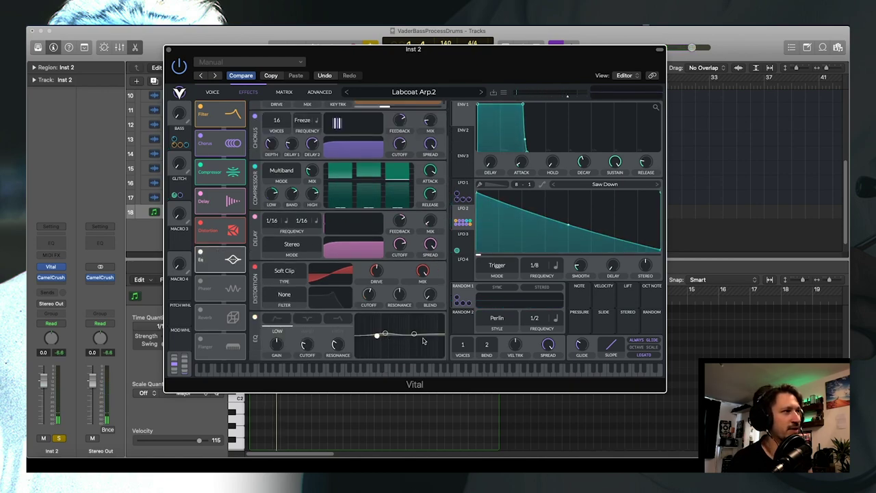
- Enable the phaser, lower its offset to minimum, and audition the bass with the phaser mix raised to about 84%
click(201, 281)
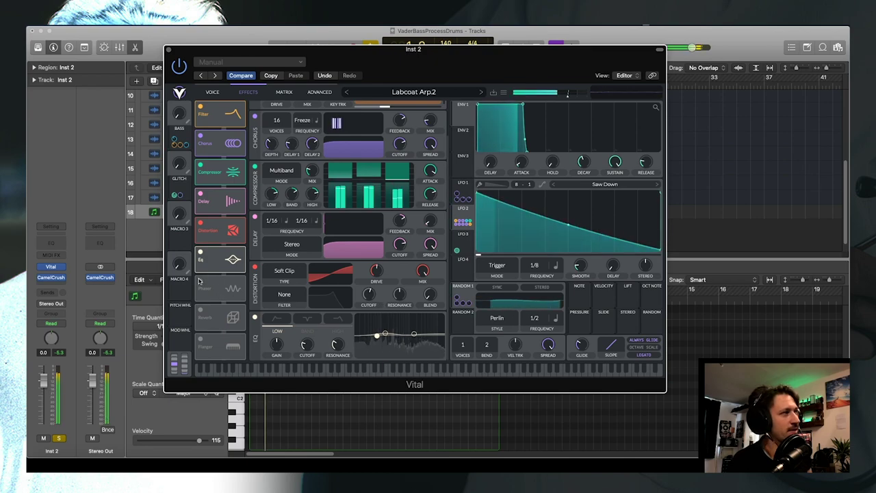
scroll(354, 291, down, 4)
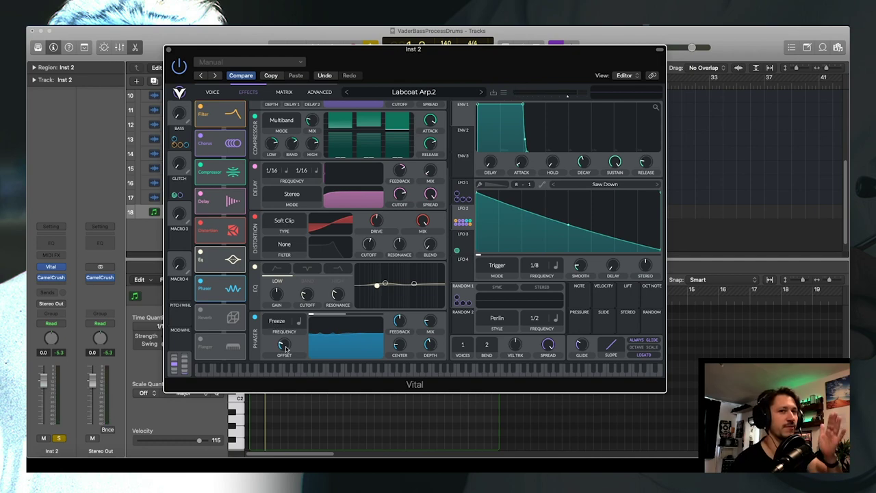
drag(288, 351, 289, 329)
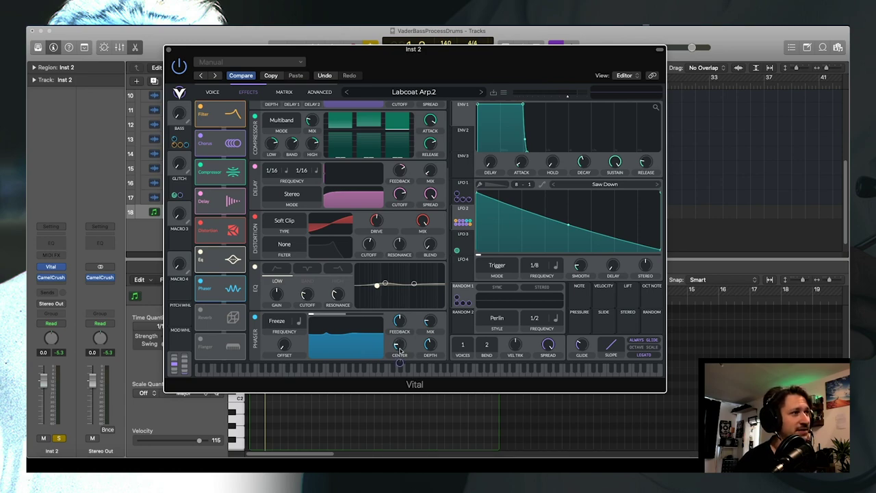
key(space)
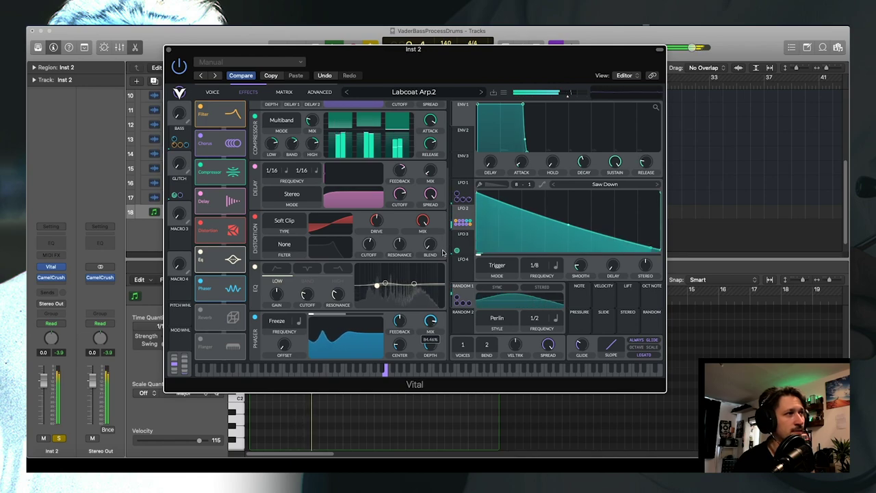
key(space)
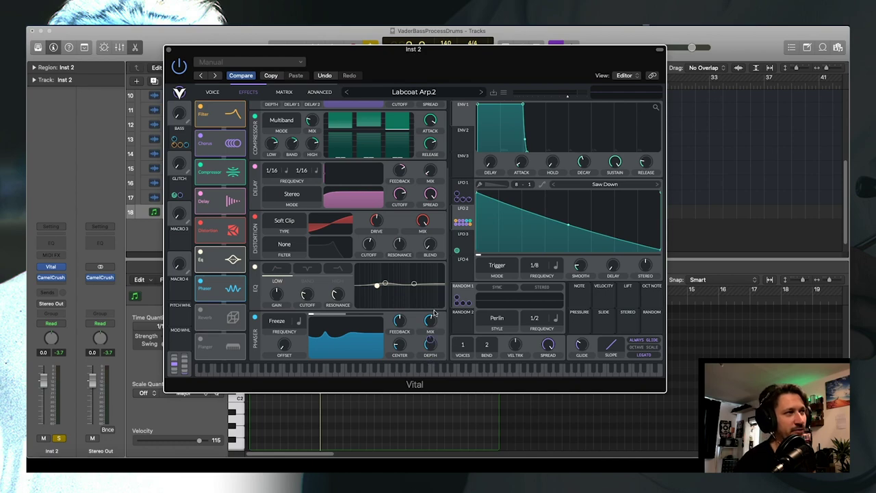
- Lower the phaser's mix to about 15% while auditioning, and stop playback
mouse_move(432, 326)
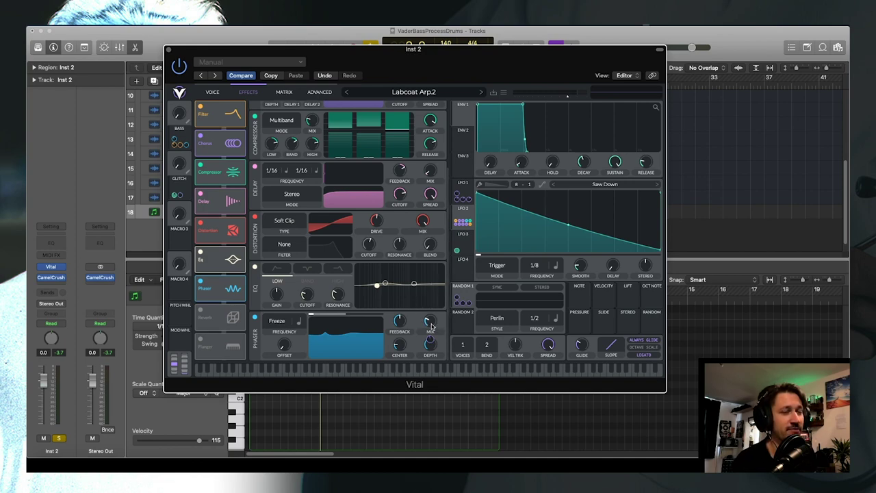
drag(432, 327, 429, 332)
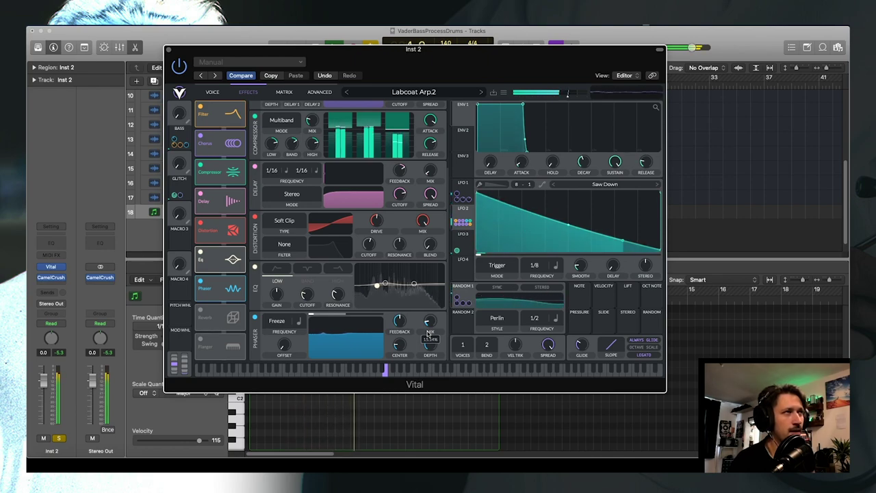
key(space)
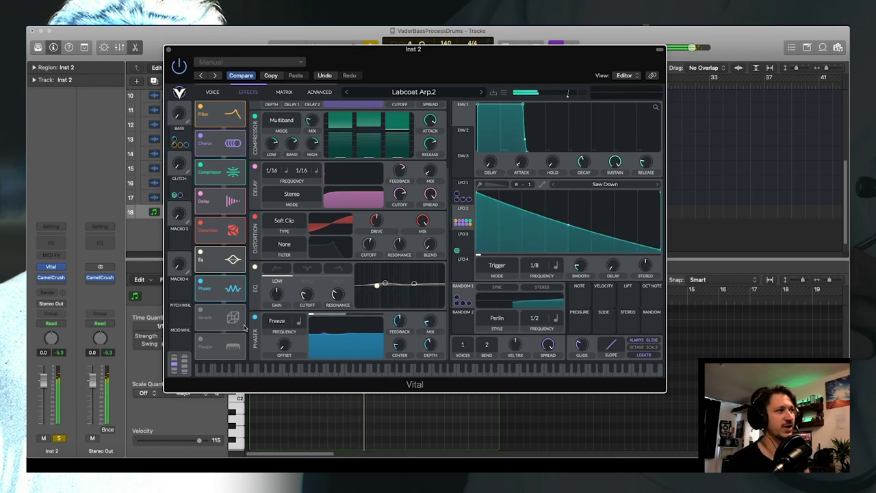
- Enable the reverb and fine-tune its mix around 13% while auditioning the bass
click(202, 311)
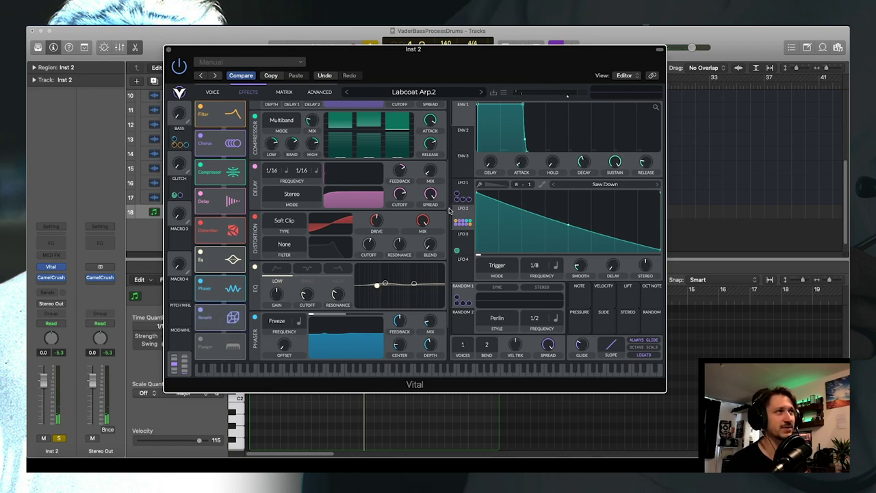
key(space)
scroll(445, 226, down, 3)
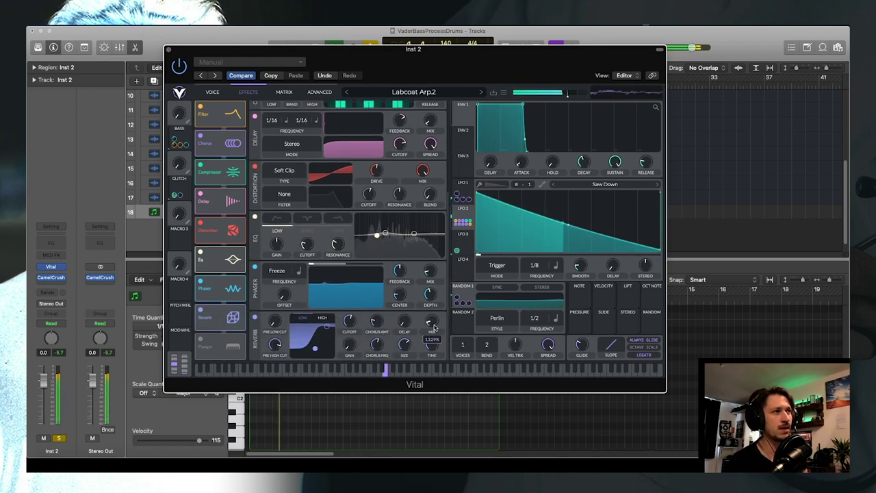
drag(434, 329, 429, 324)
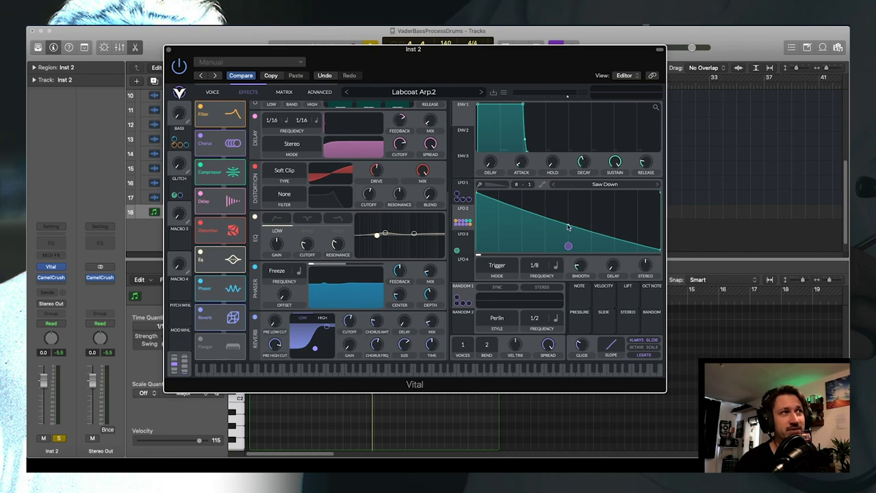
- Bend LFO 2's Saw Down curve slightly further downward while auditioning the bass, and stop playback
mouse_move(568, 226)
mouse_down()
mouse_move(562, 244)
mouse_move(569, 230)
mouse_up()
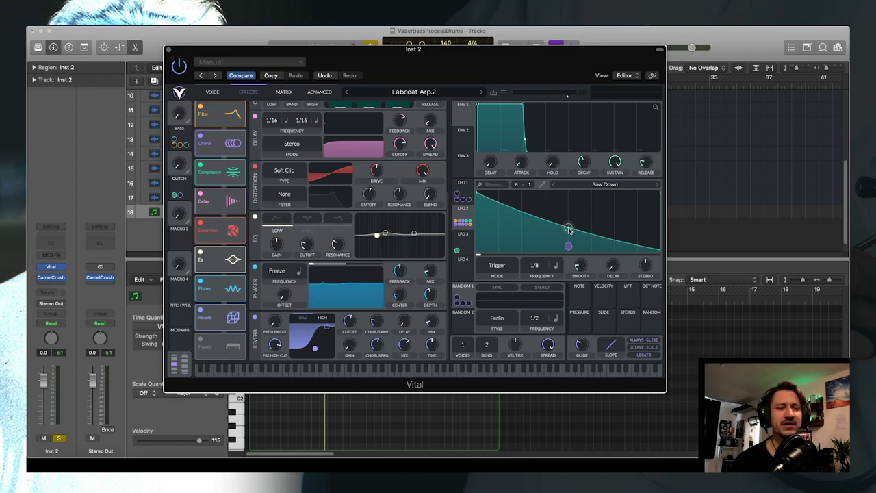
drag(569, 228, 568, 226)
key(space)
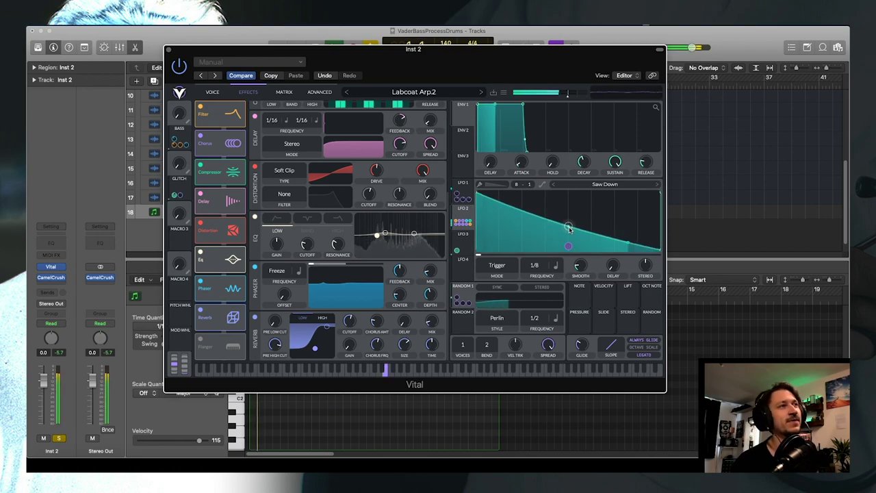
drag(568, 230, 568, 234)
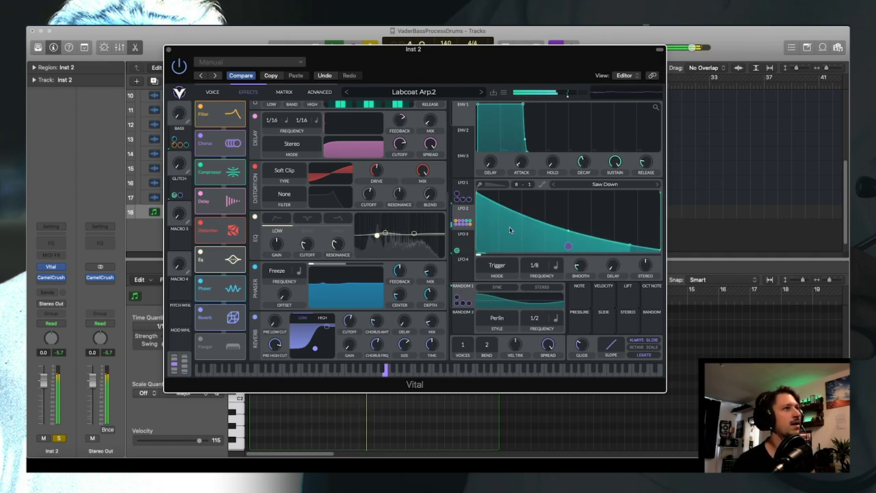
key(space)
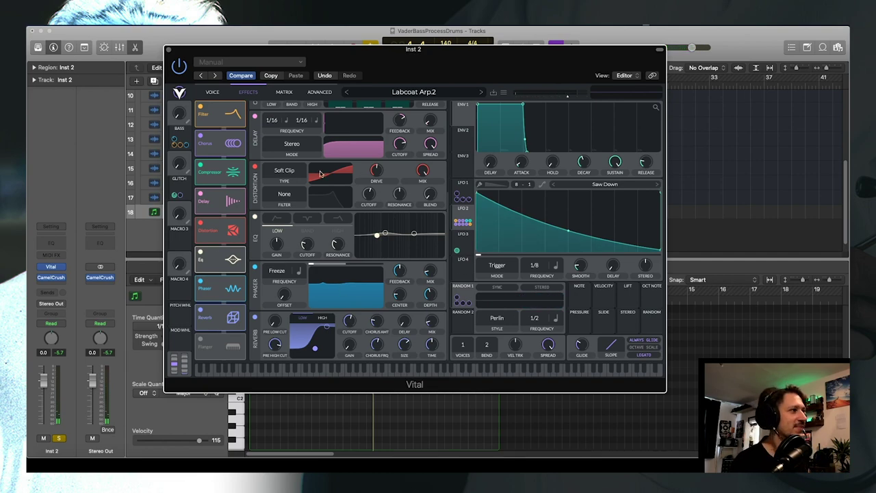
- Look over the modulation matrix and the advanced settings, and return to the oscillators and filters
click(284, 91)
click(316, 91)
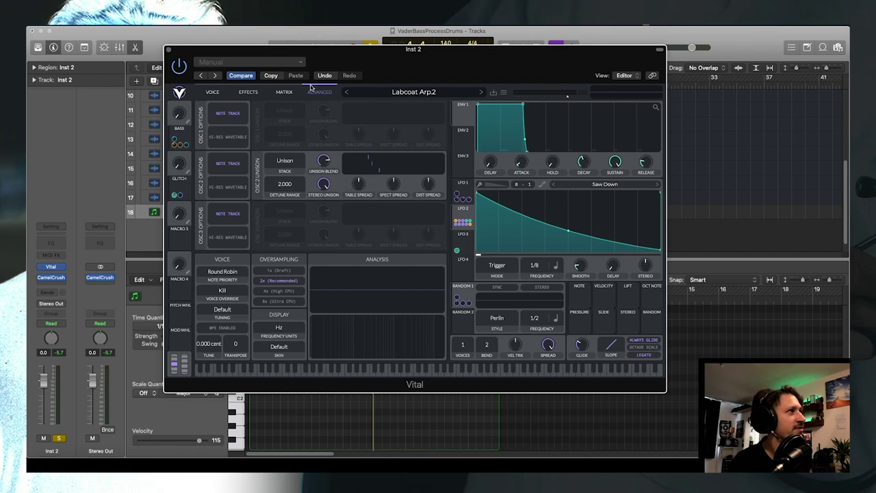
click(282, 94)
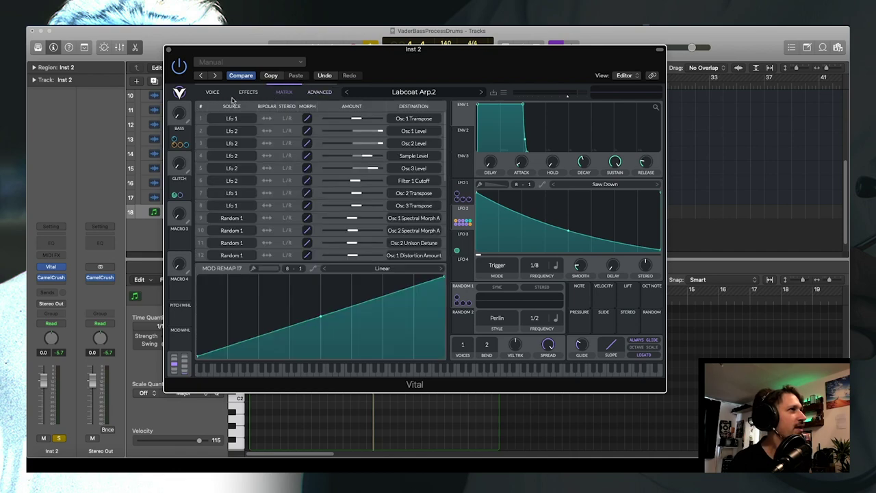
click(246, 92)
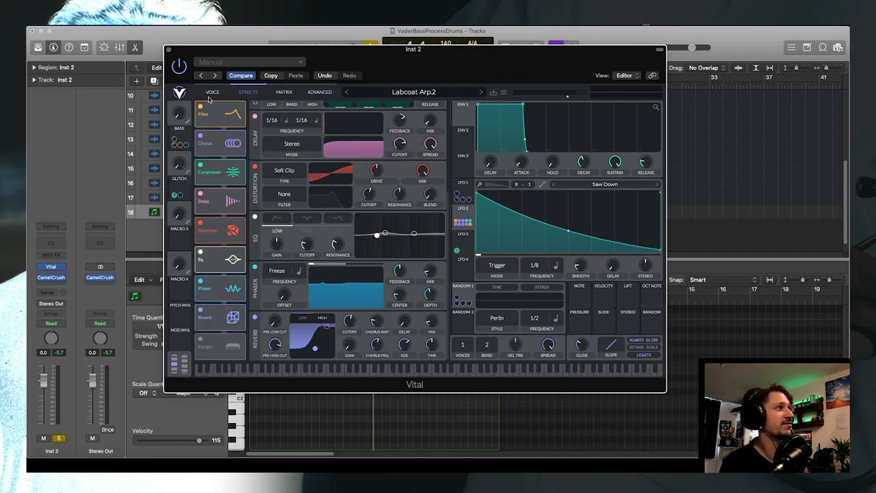
click(211, 92)
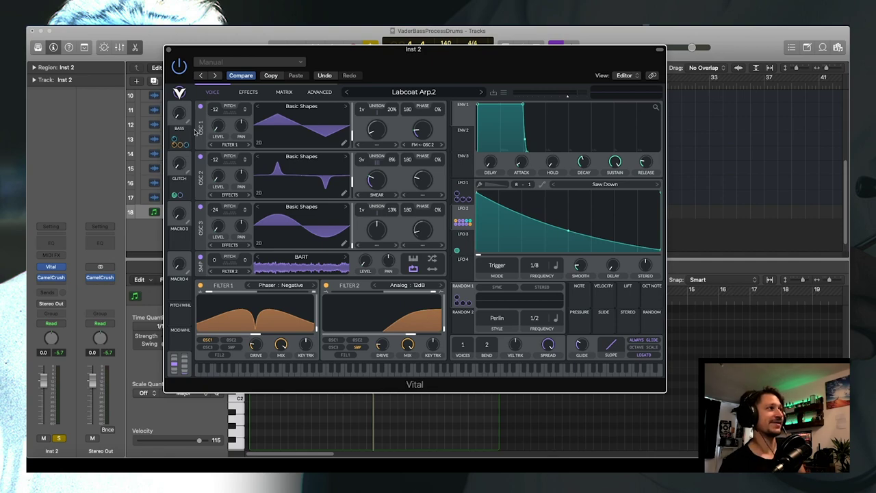
- Raise the BASS macro slightly and audition the bass with the GLITCH macro turned up as well
mouse_move(184, 146)
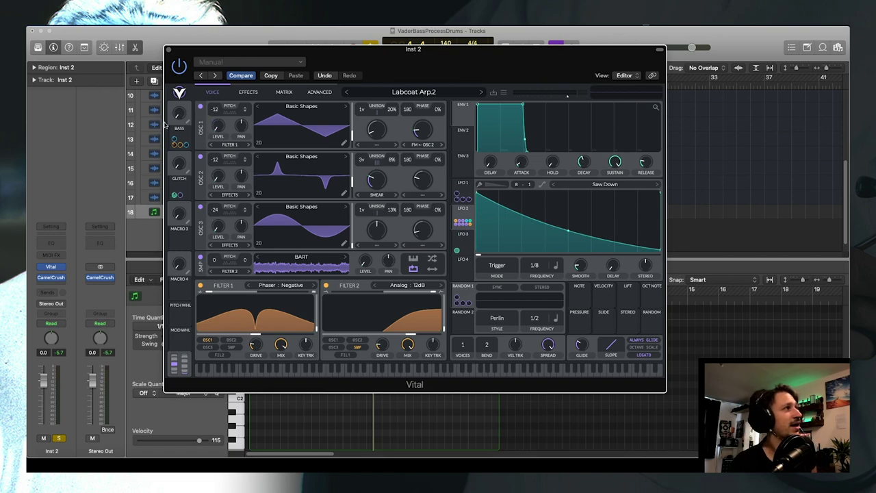
mouse_move(175, 121)
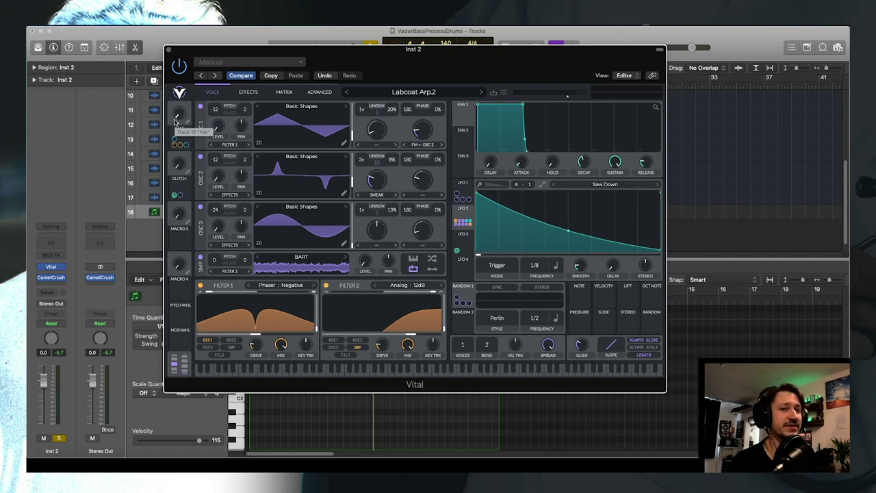
key(space)
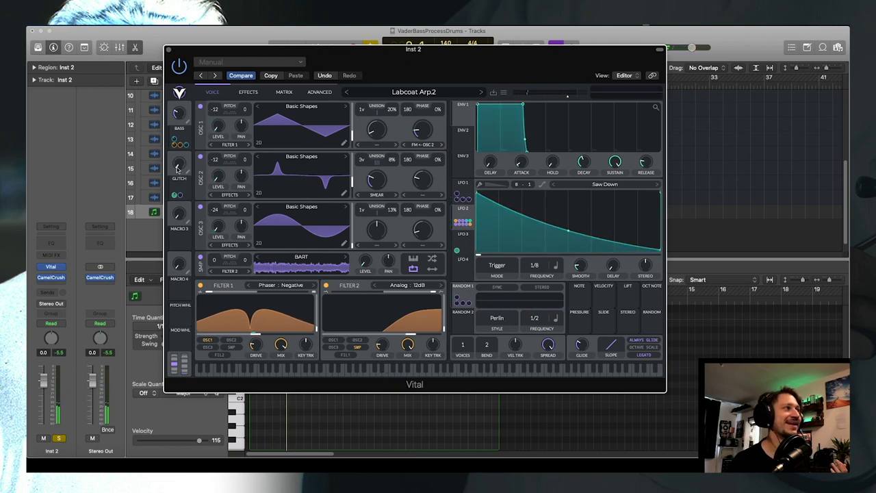
mouse_move(177, 164)
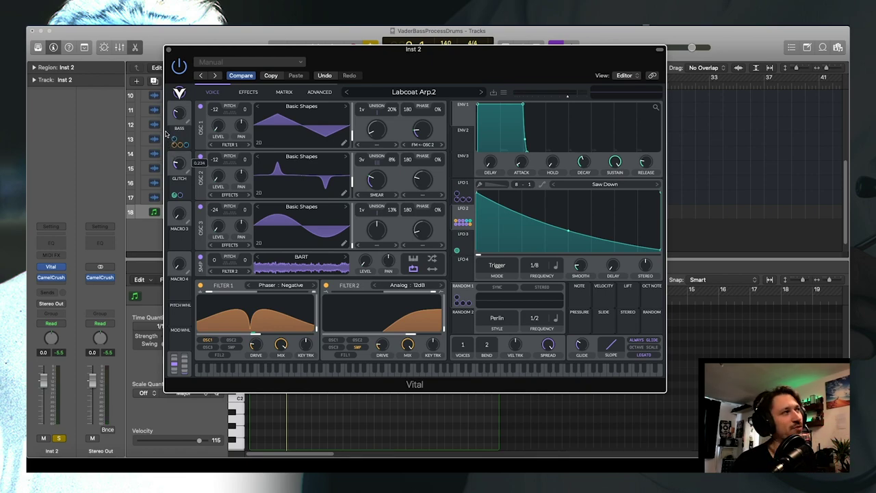
key(space)
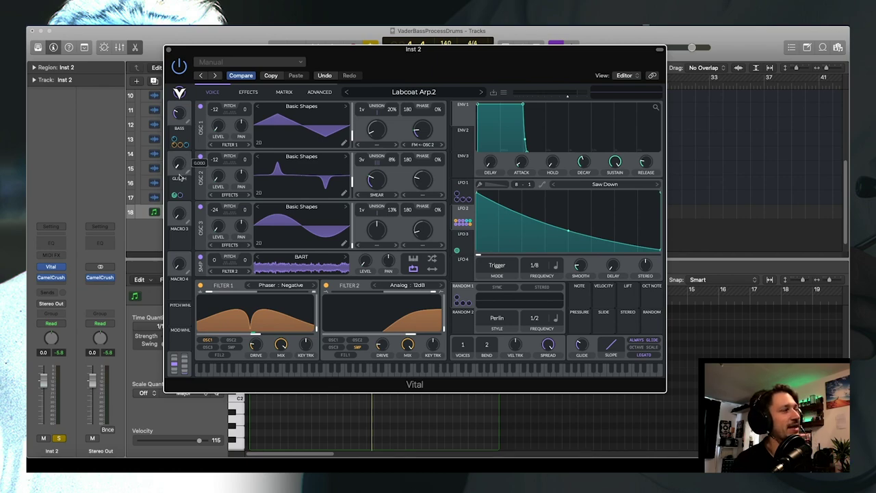
- Examine LFO 3, which the GLITCH macro drives, and compare its shape and rate with those of LFO 2
drag(180, 195, 478, 163)
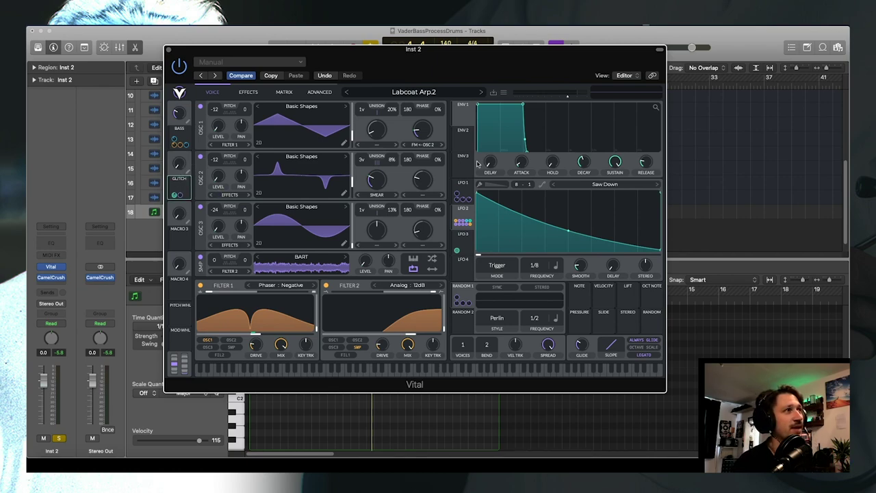
click(463, 236)
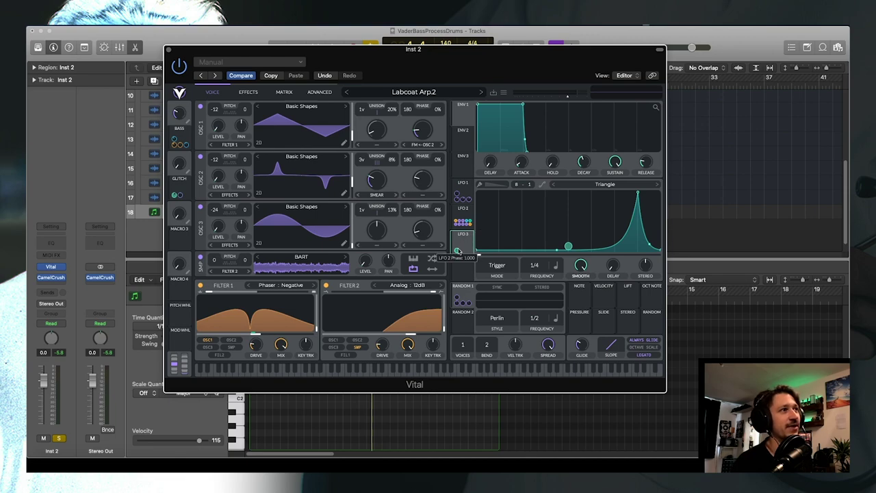
click(469, 212)
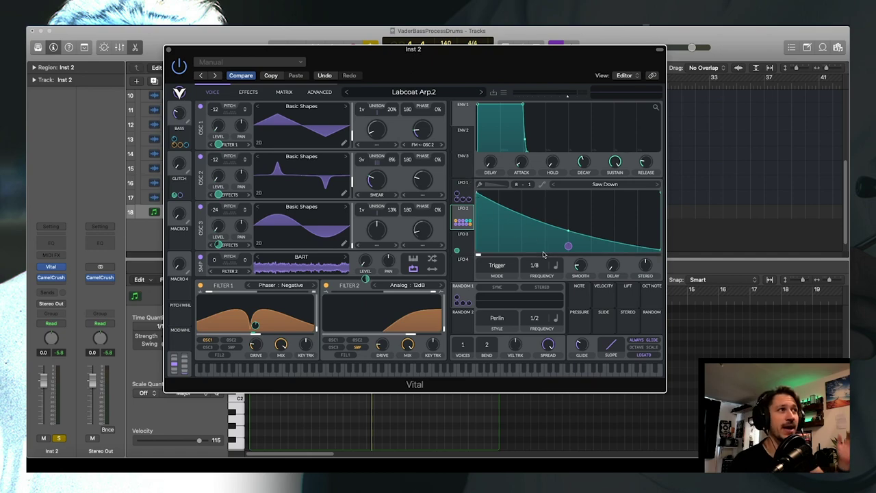
click(468, 243)
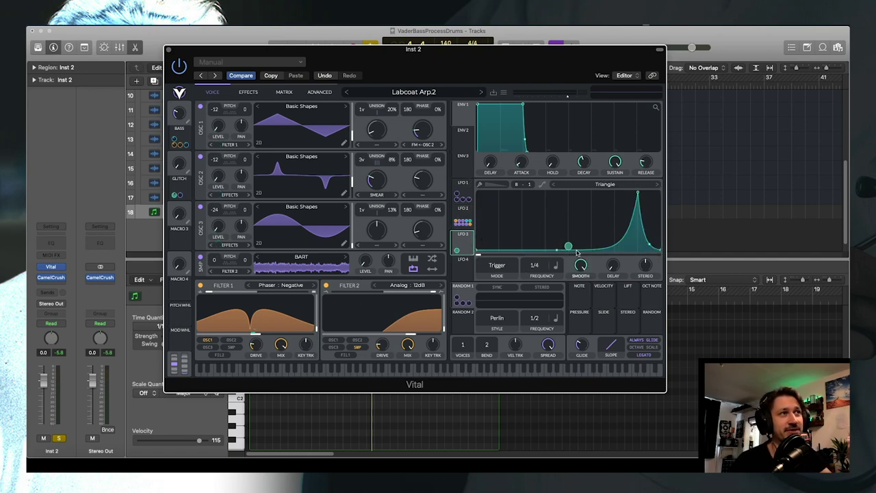
click(469, 213)
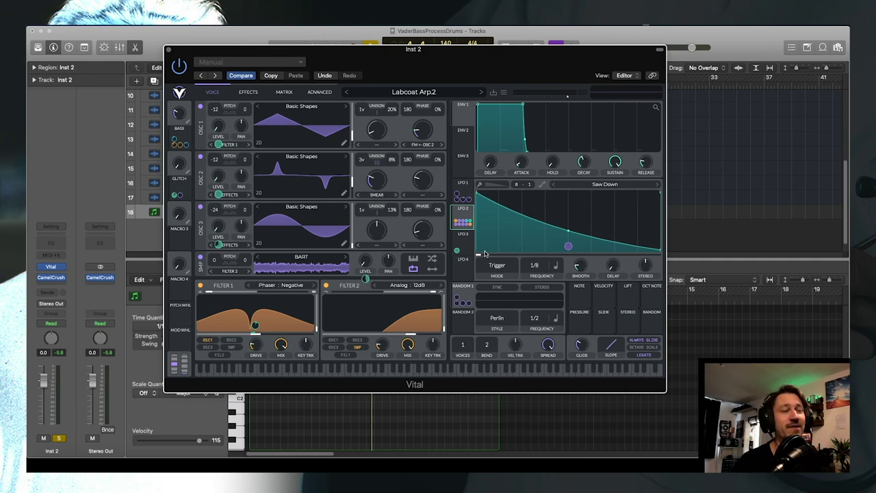
click(461, 247)
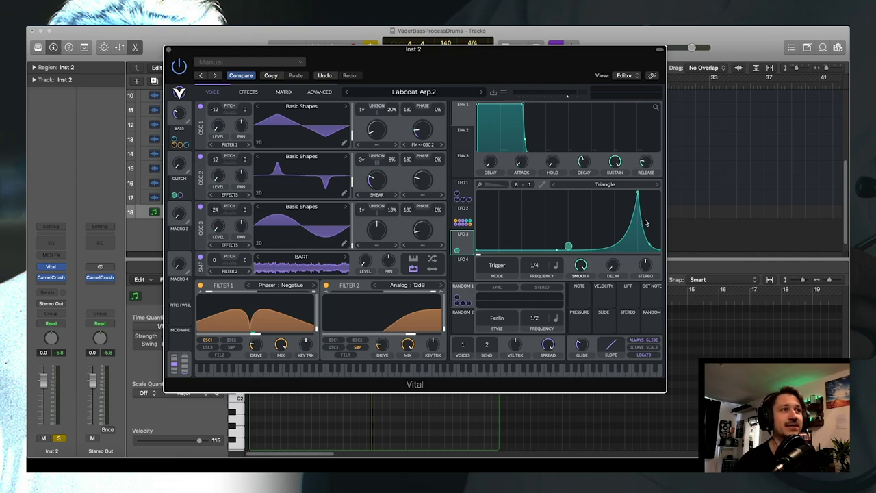
- Audition the bass with the GLITCH macro at maximum and LFO 3's stereo offset raised, reset both, and return to the effects
key(space)
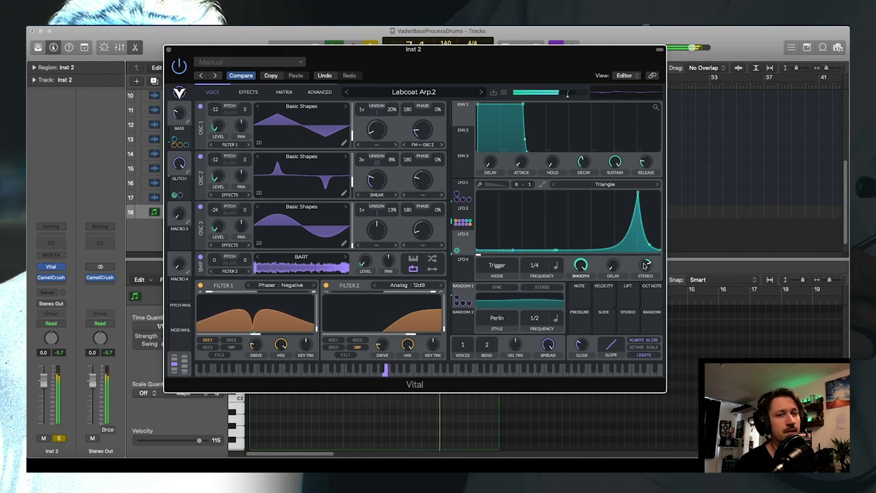
mouse_move(645, 268)
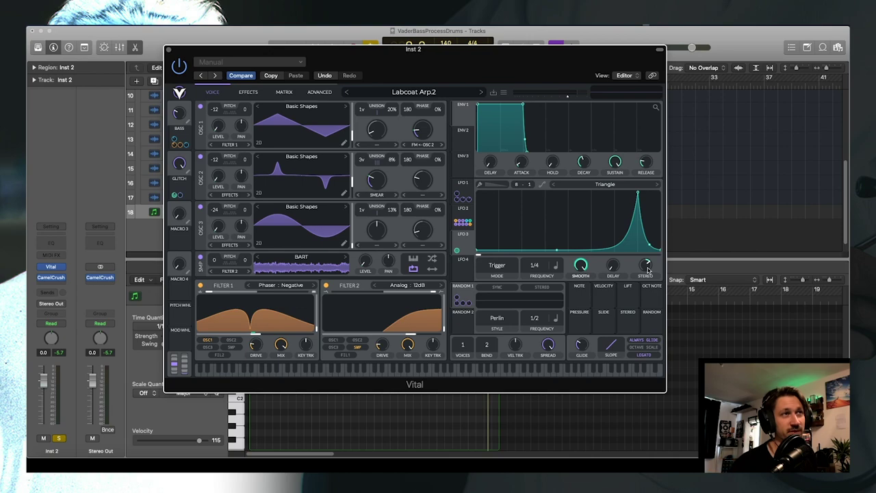
key(space)
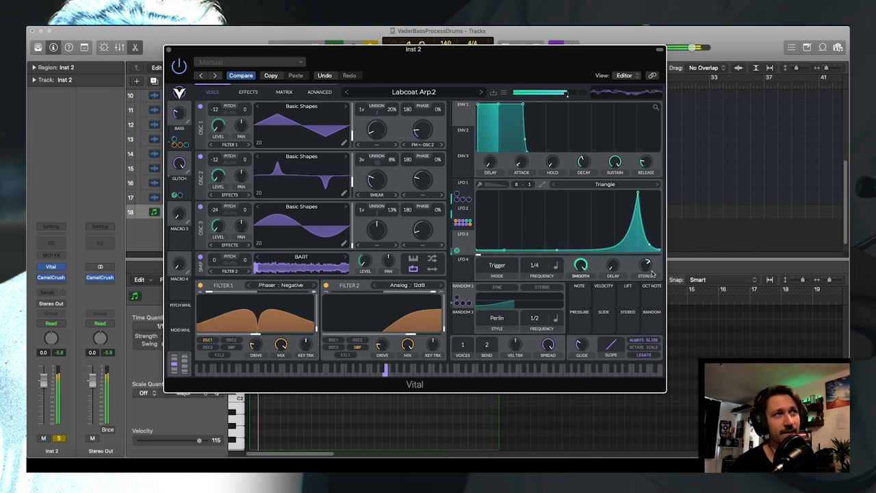
double_click(645, 267)
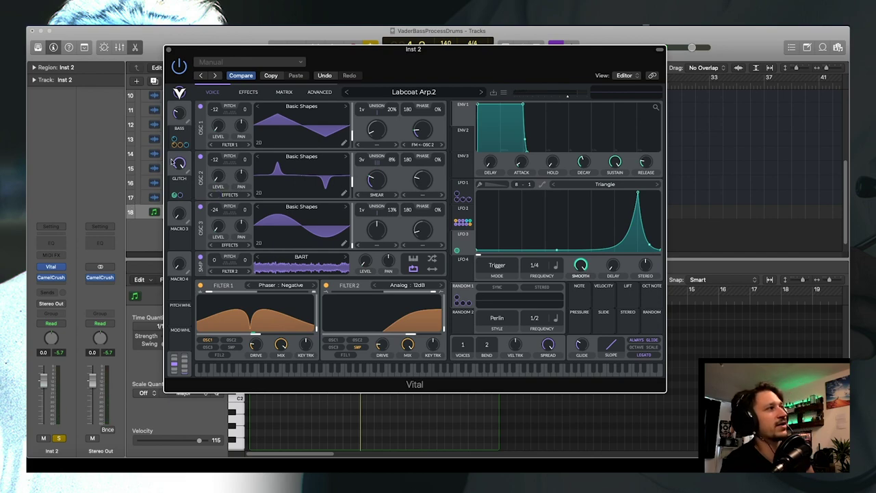
click(247, 93)
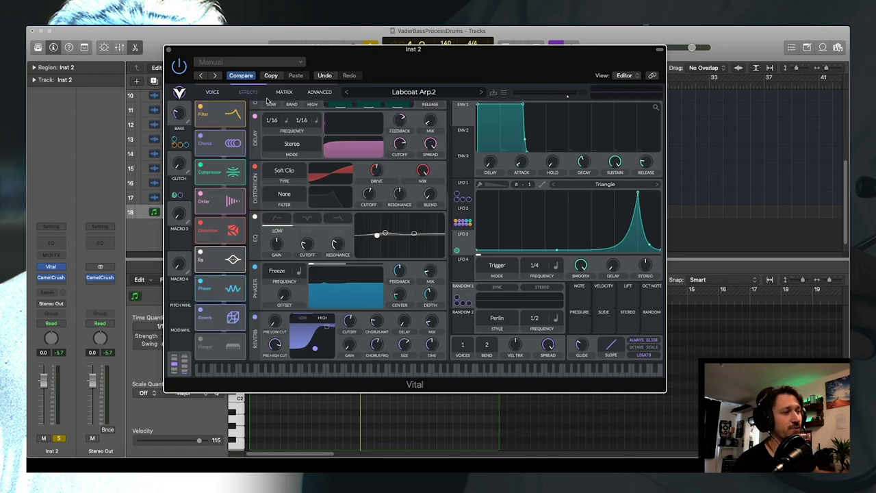